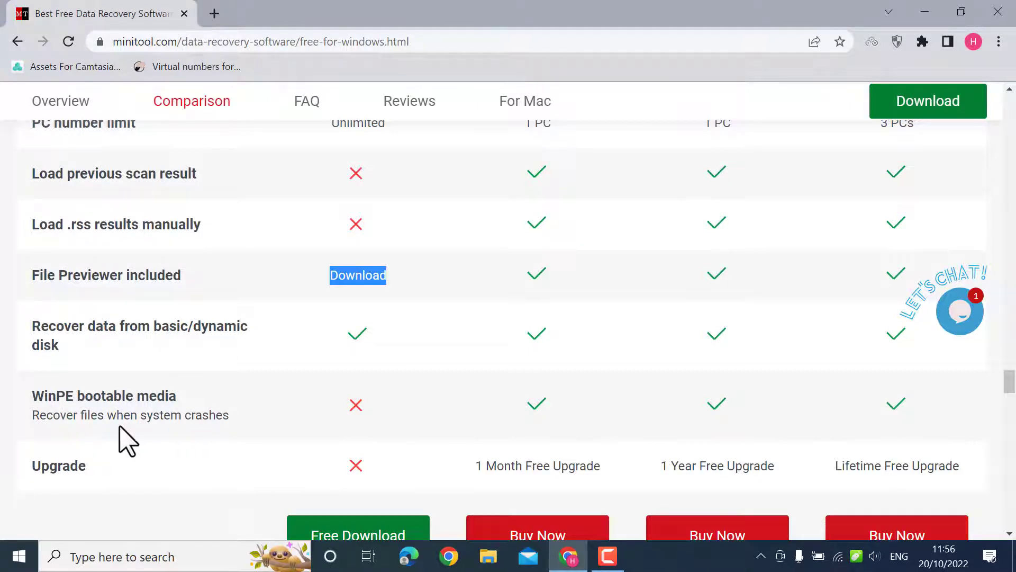
Examine the edition comparison table, including bootable media support and the free upgrade terms of each paid license
left_click_drag(233, 428, 91, 415)
left_click(91, 415)
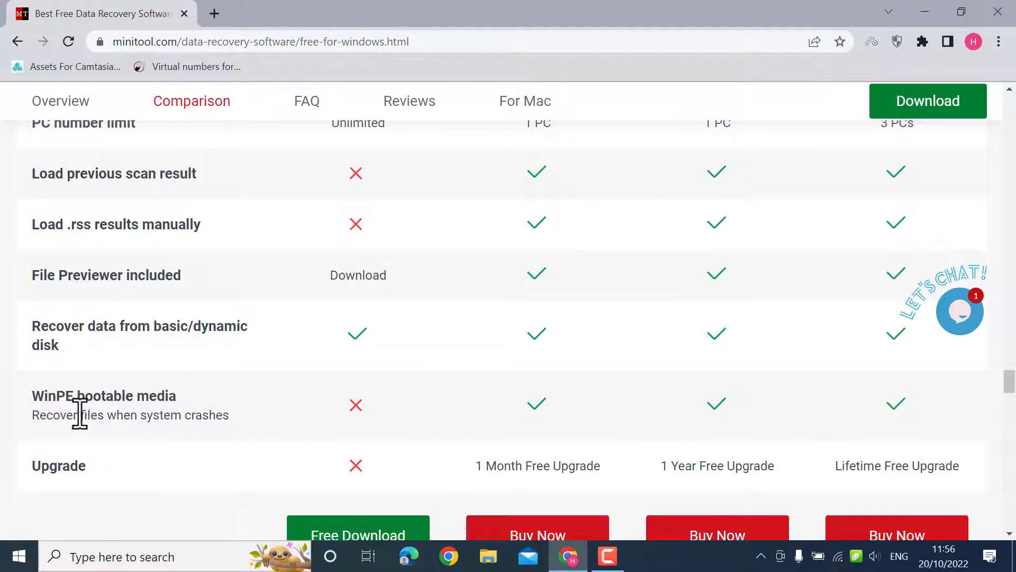
left_click_drag(33, 396, 171, 396)
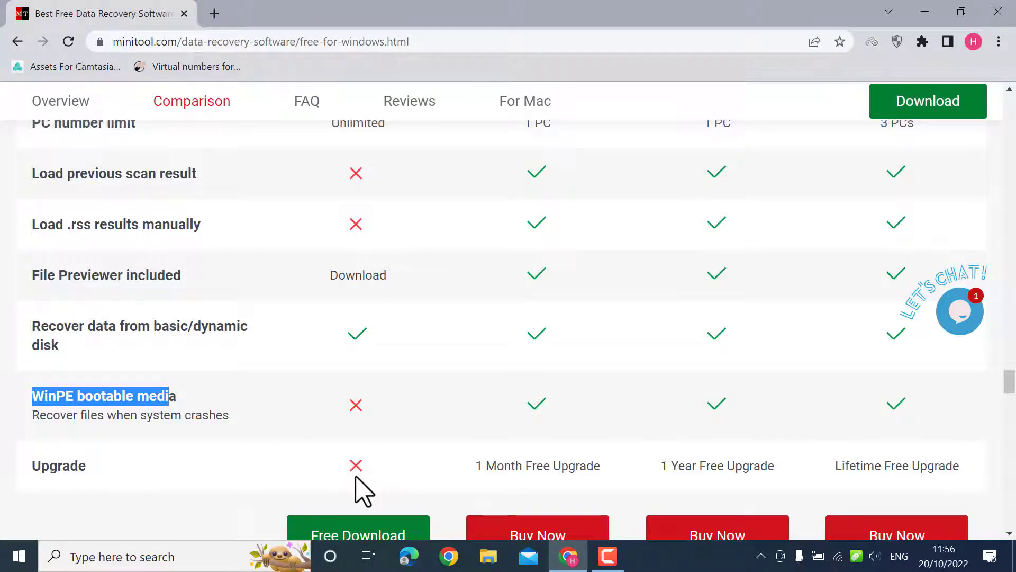
left_click_drag(476, 467, 594, 463)
scroll(567, 395, "up", 5)
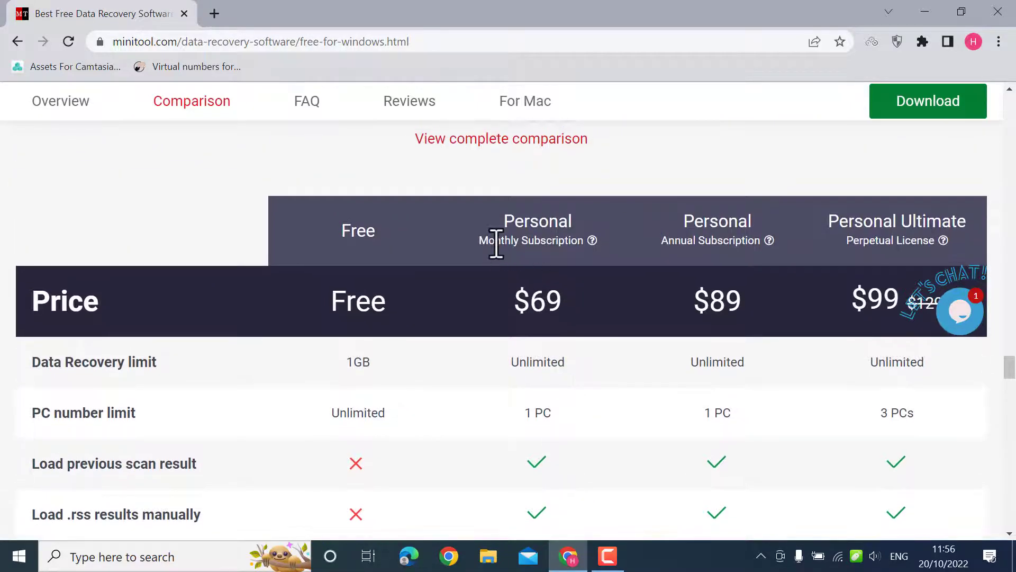
scroll(519, 339, "down", 8)
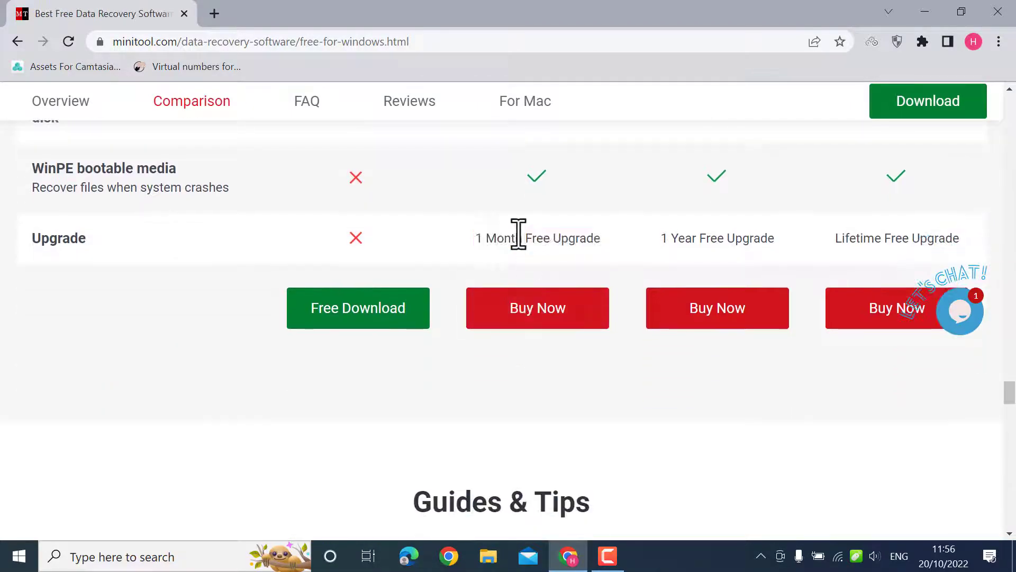
left_click(519, 234)
scroll(517, 231, "up", 1)
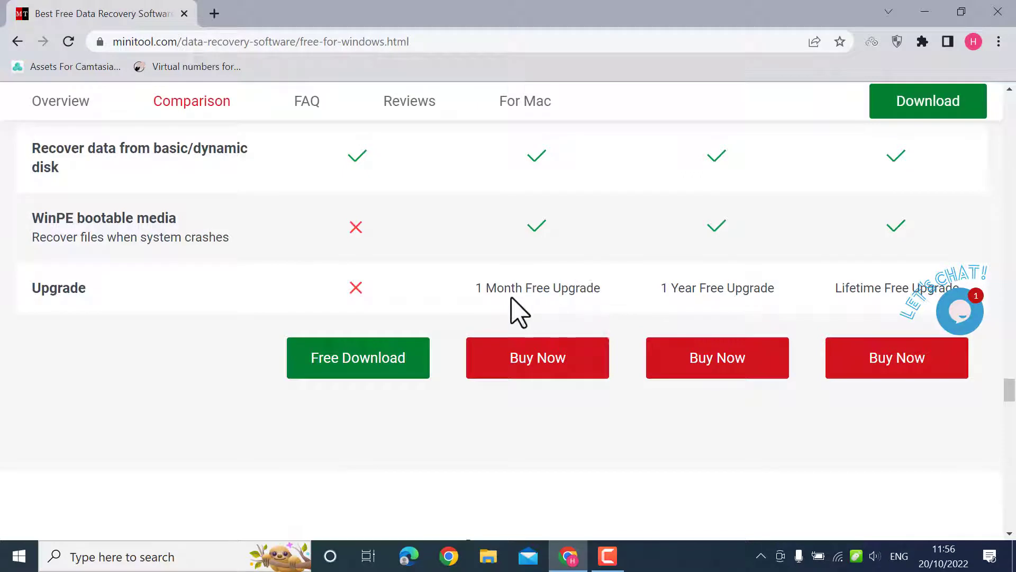
left_click_drag(602, 288, 497, 291)
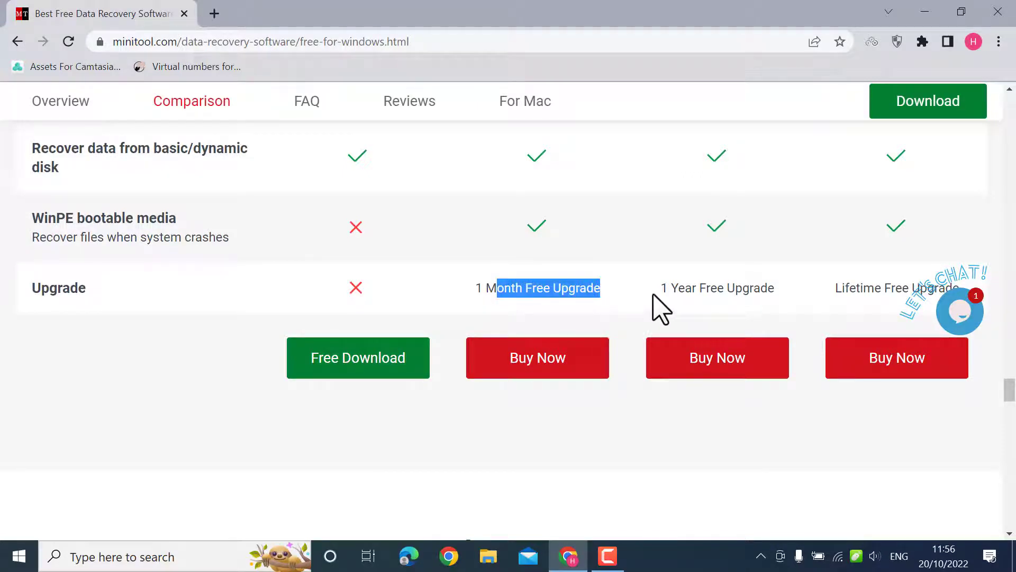
left_click_drag(663, 291, 782, 297)
scroll(753, 290, "up", 1)
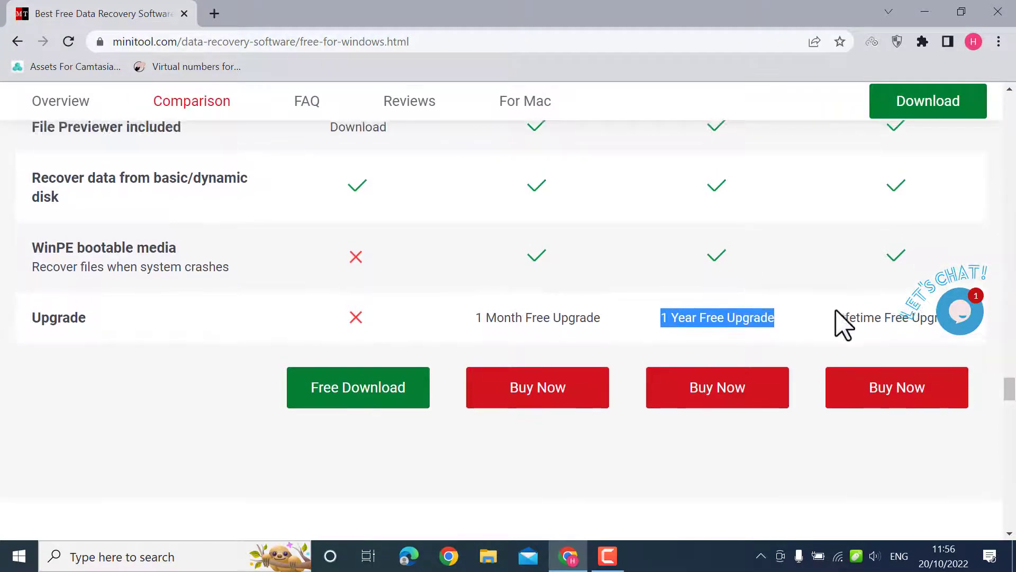
scroll(839, 321, "up", 2)
left_click_drag(837, 375, 985, 392)
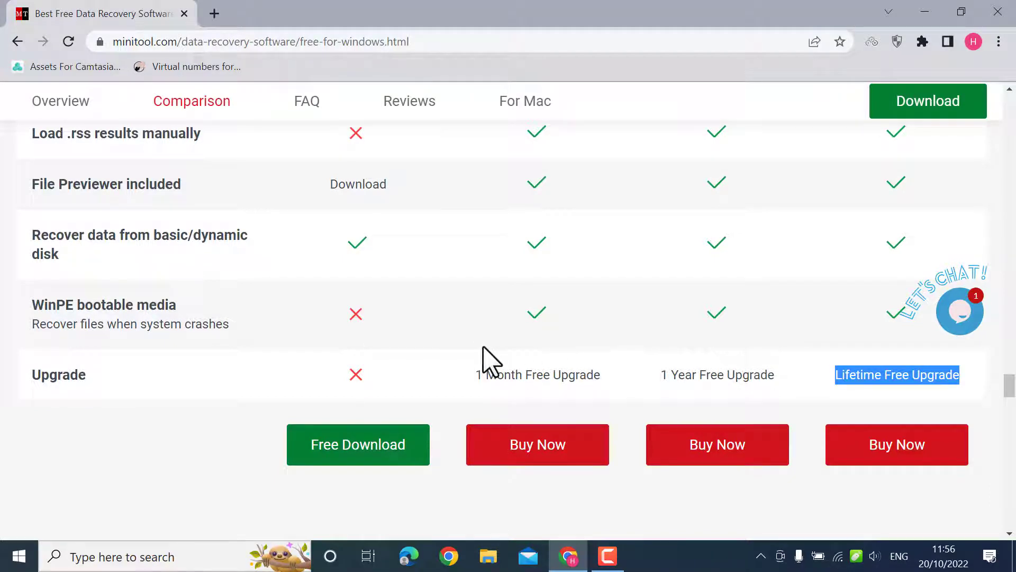
Download the free edition, run the pdr-free-online installer from the Downloads folder and allow it to make changes to the device
left_click(370, 454)
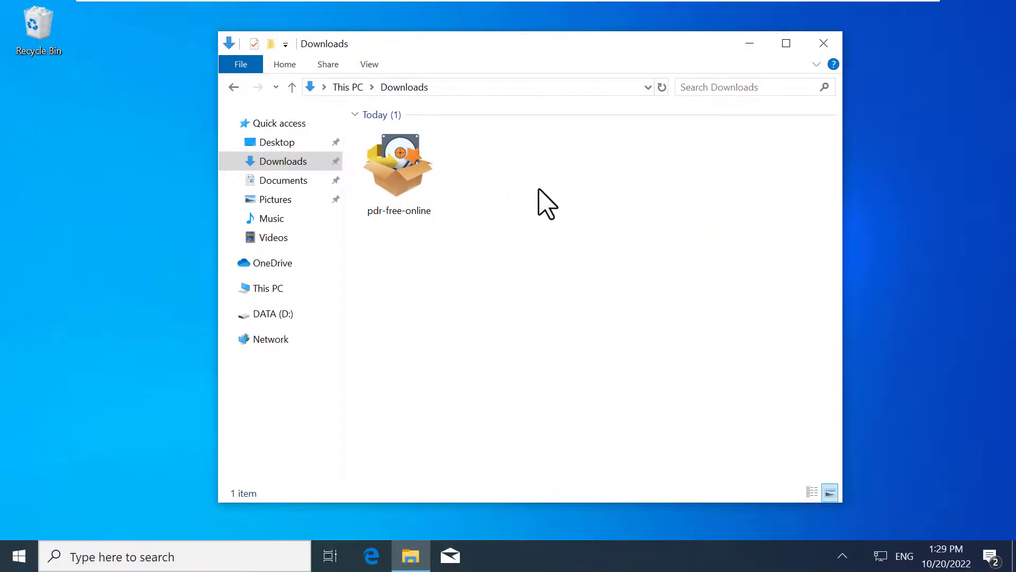
left_click(396, 180)
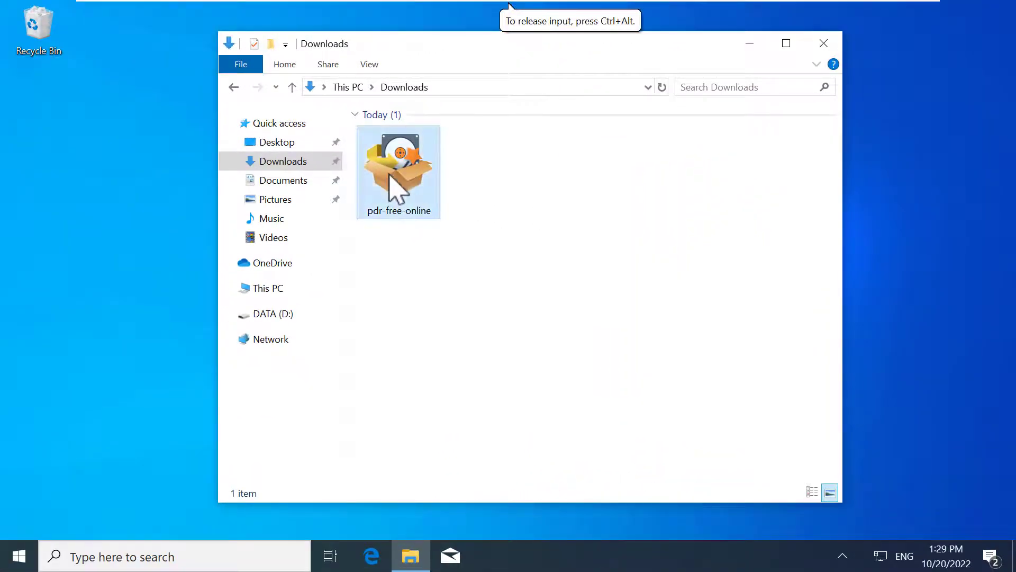
double_click(396, 180)
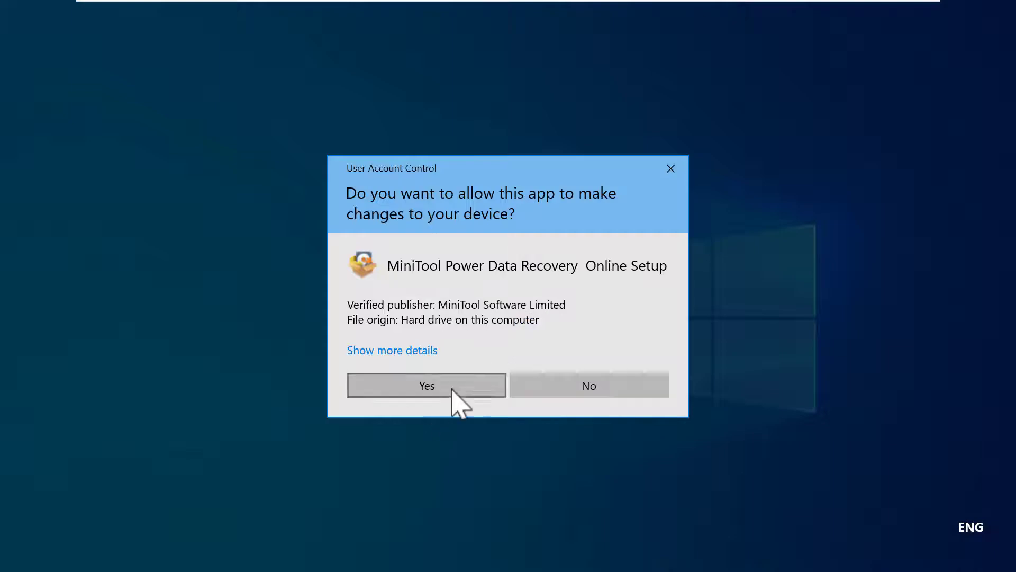
left_click(452, 391)
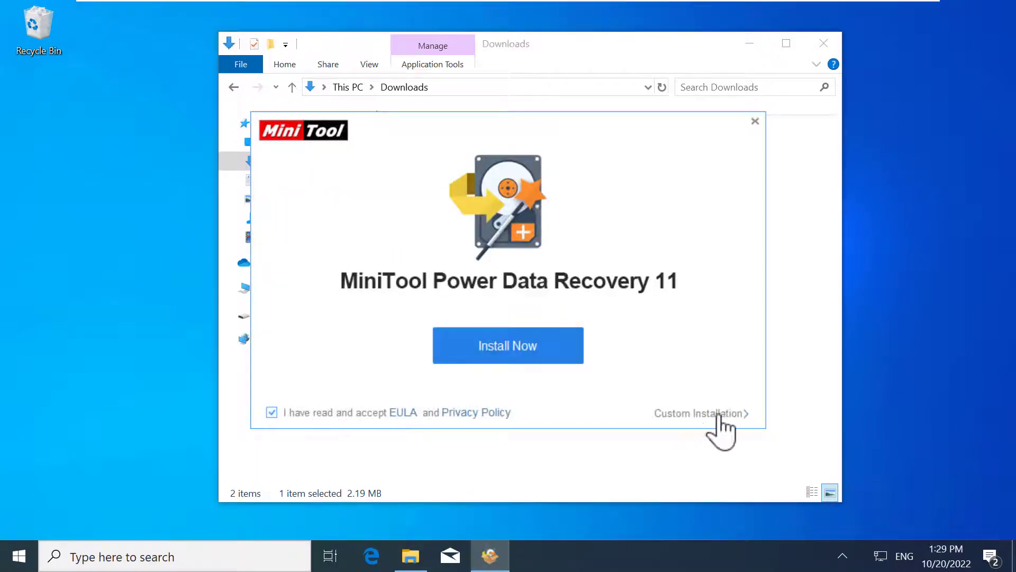
Install MiniTool Power Data Recovery in English at C:\Program Files (x86)\MiniToolPowerDataRecovery, accepting the overwrite warning, and start it
left_click(709, 416)
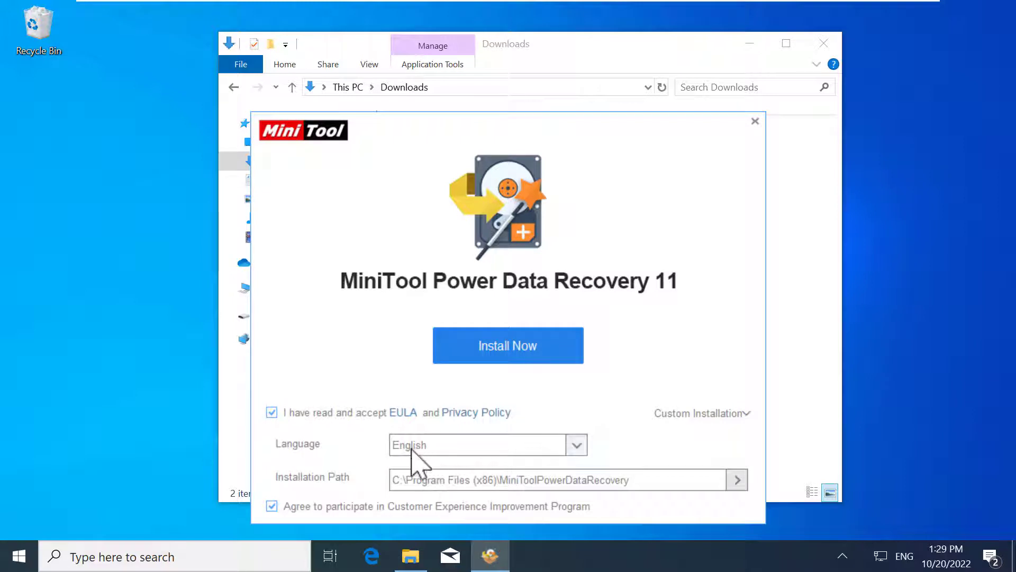
left_click(577, 447)
left_click(577, 448)
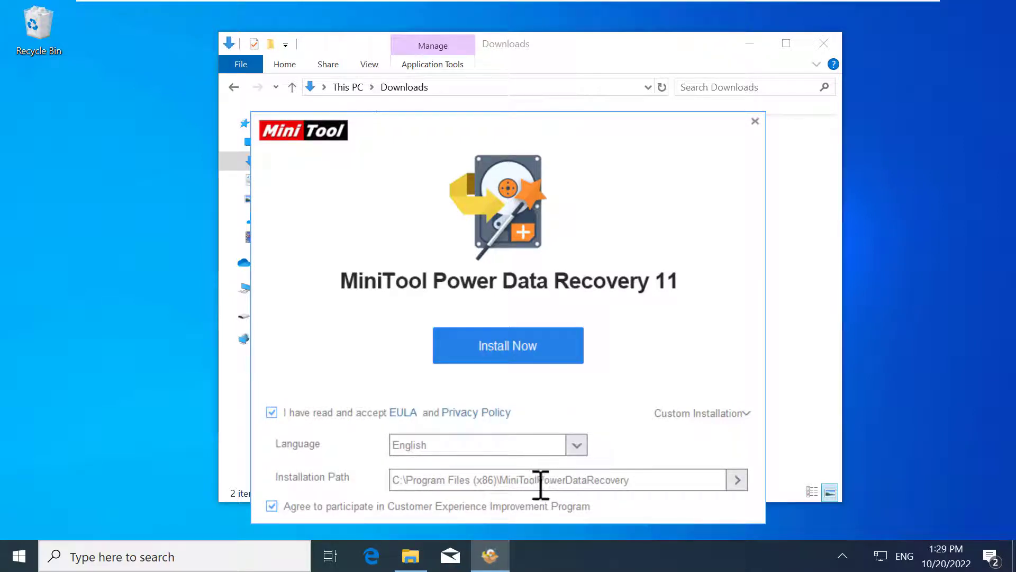
left_click(521, 351)
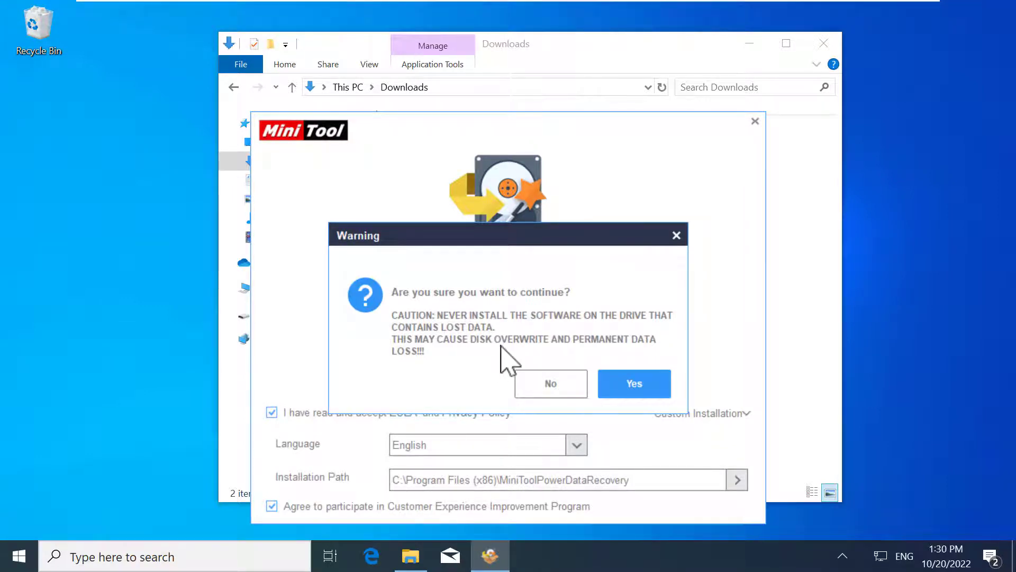
left_click(656, 382)
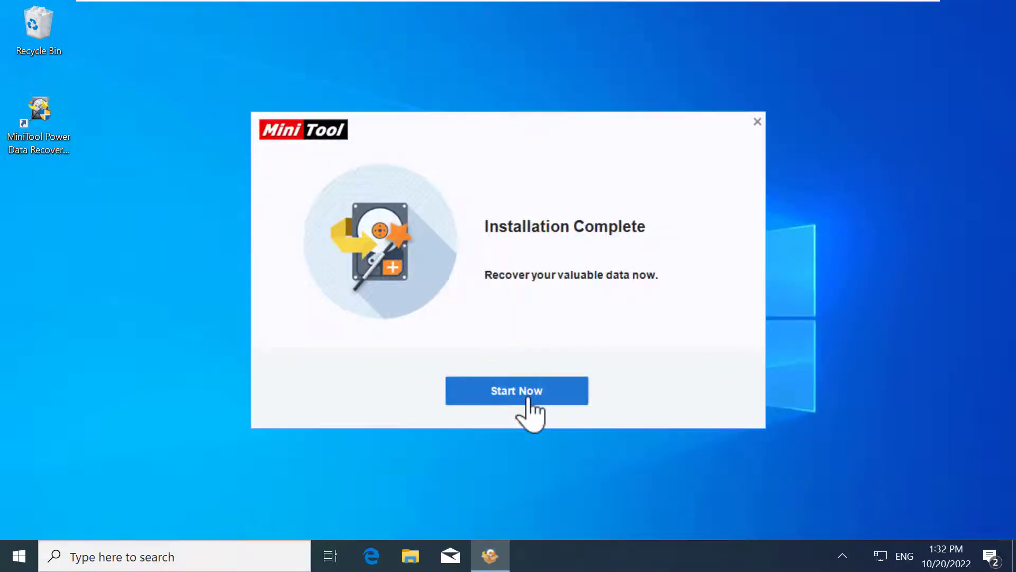
left_click(528, 398)
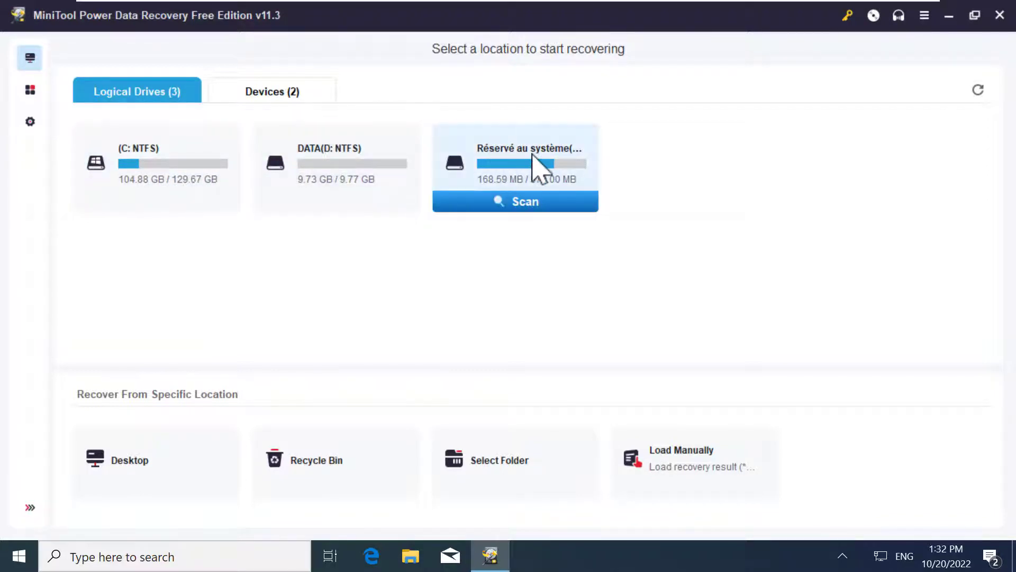
Review the devices, the logical drives and the specific recovery locations, including choosing a folder such as Documents to scan
left_click(271, 98)
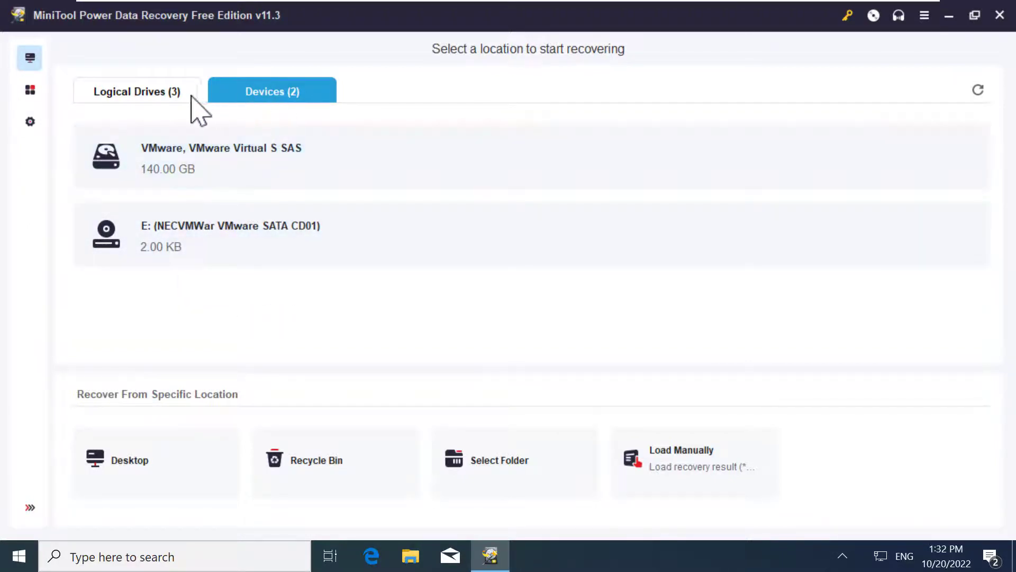
left_click(147, 98)
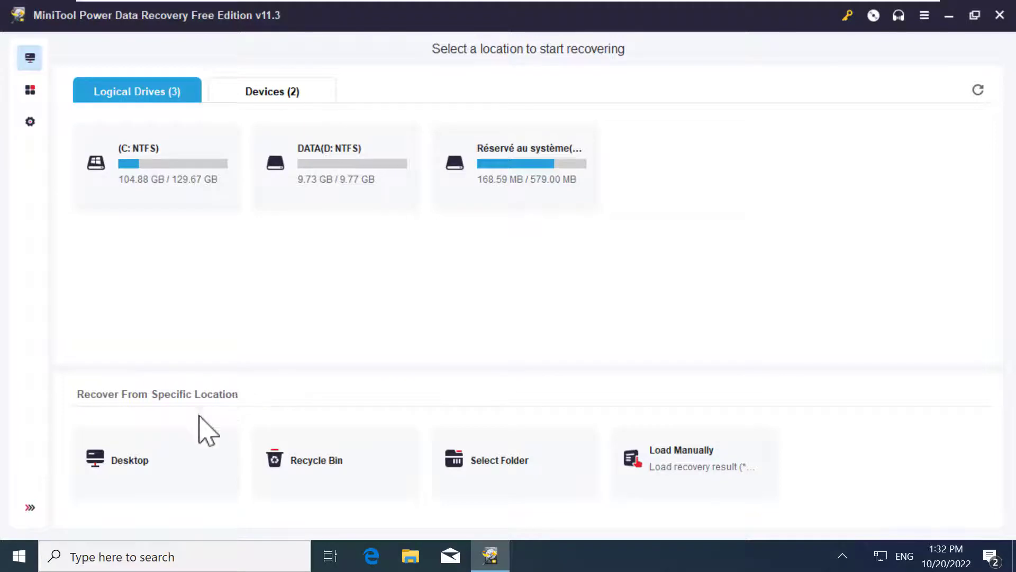
mouse_move(218, 497)
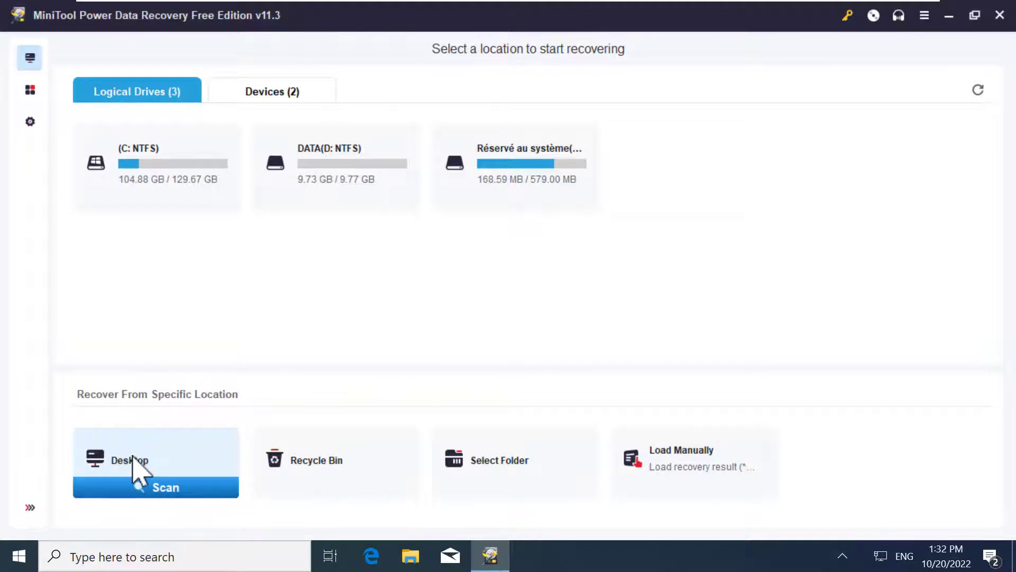
mouse_move(317, 465)
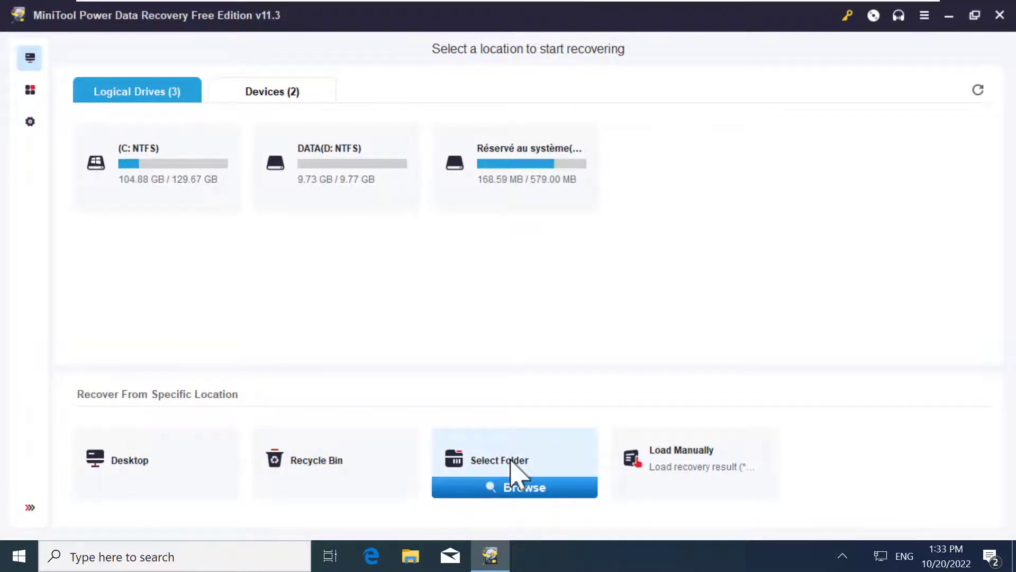
left_click(516, 488)
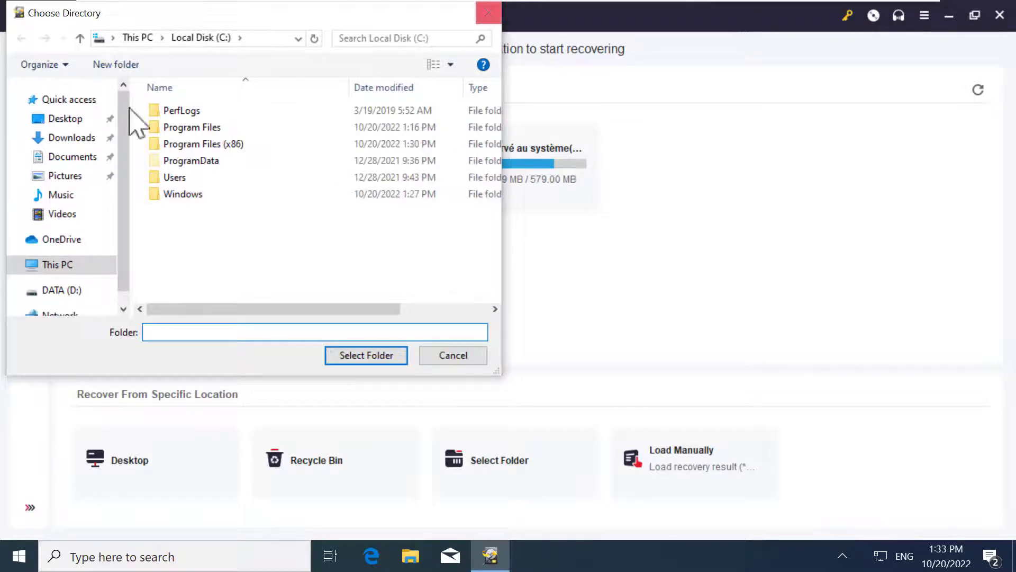
left_click(62, 162)
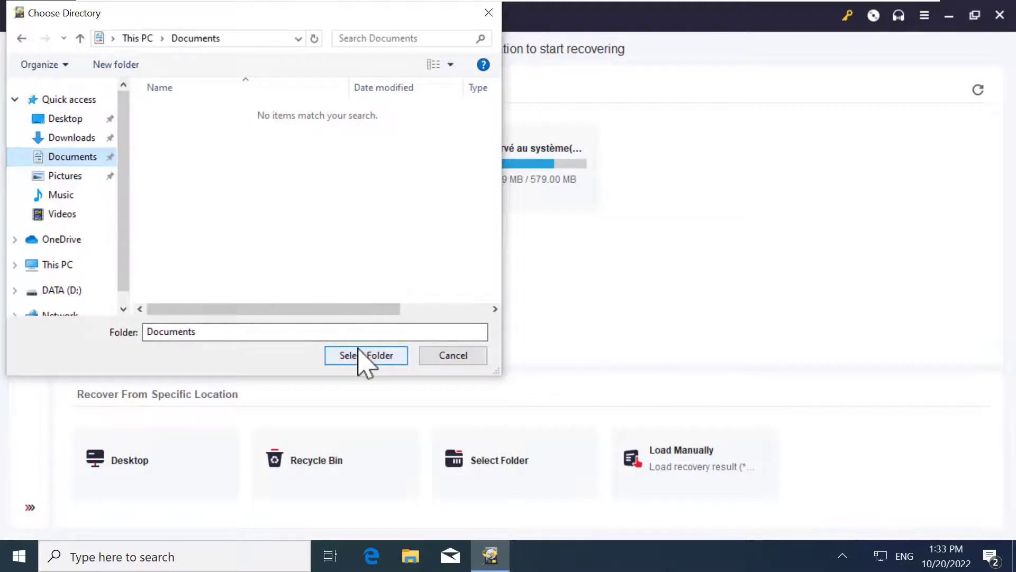
left_click(465, 361)
mouse_move(680, 479)
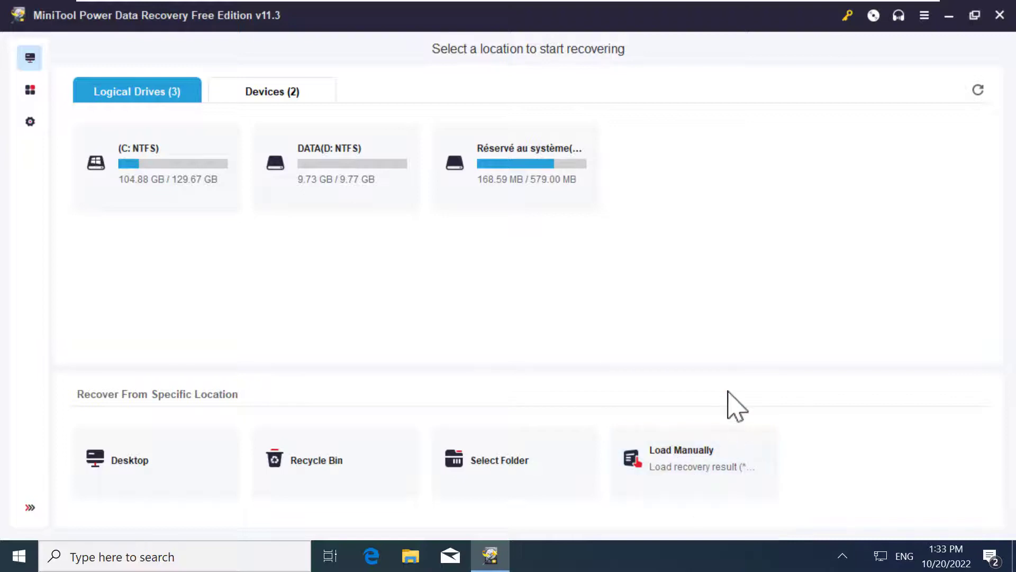
mouse_move(497, 467)
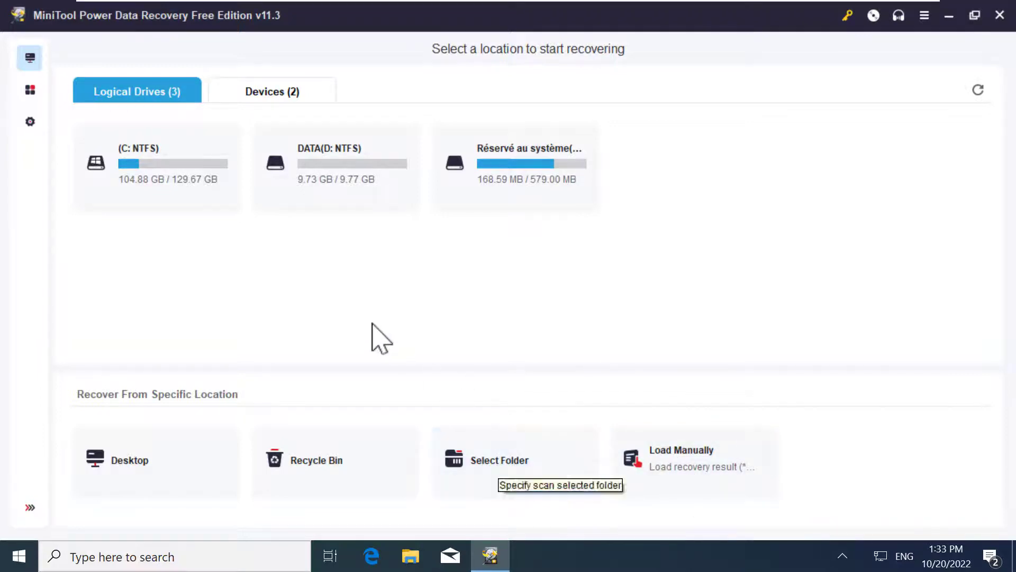
Exit the recovery program and permanently delete all files on the DATA (D:) drive in File Explorer
left_click(1000, 20)
left_click(482, 308)
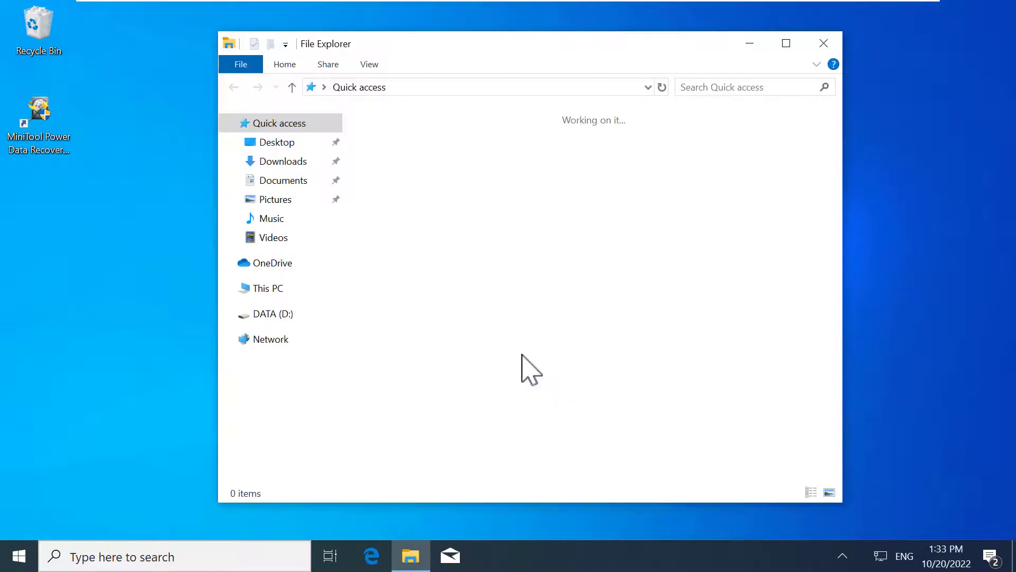
left_click(289, 316)
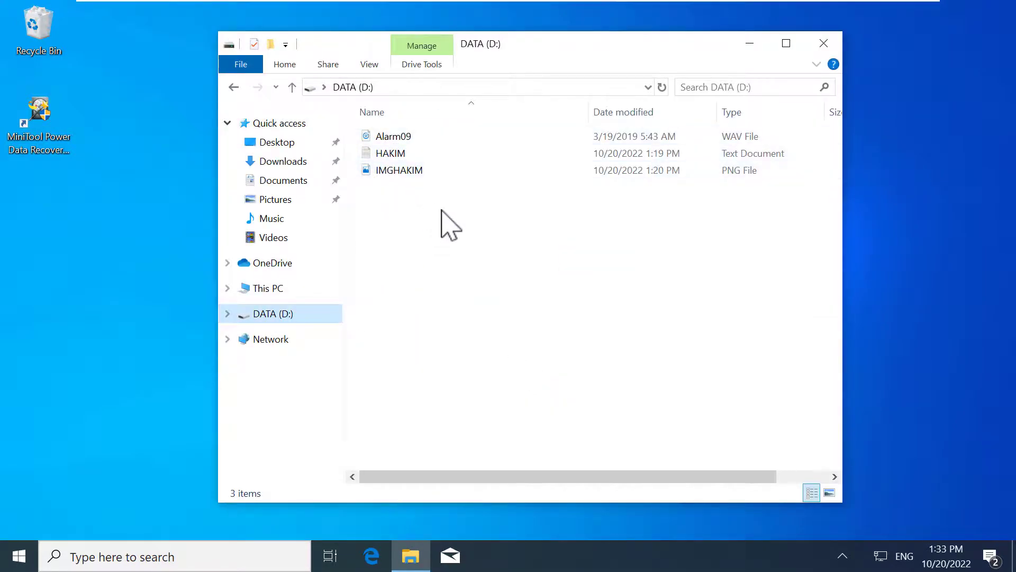
left_click_drag(440, 209, 384, 140)
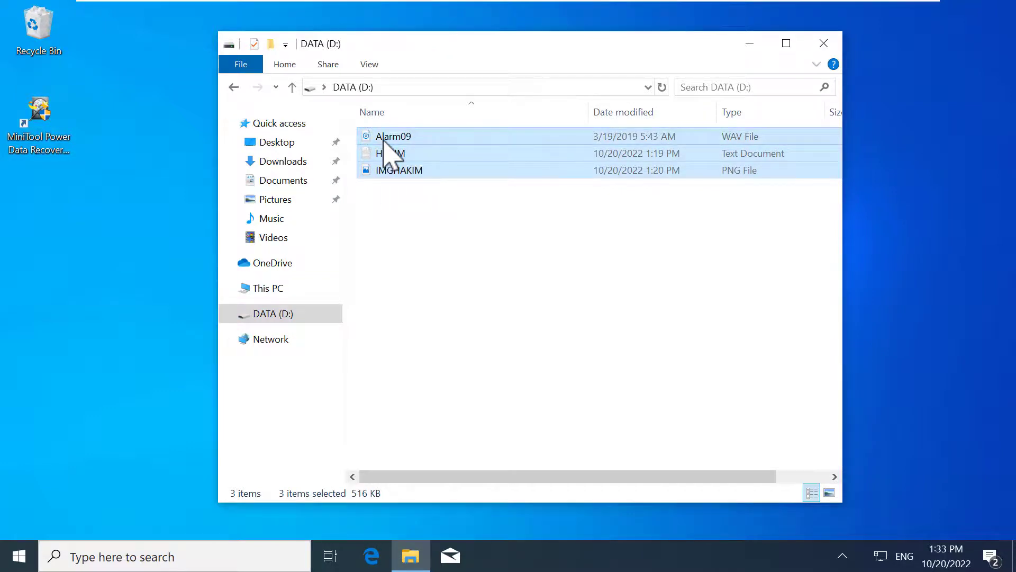
key("shift+Delete")
key("Return")
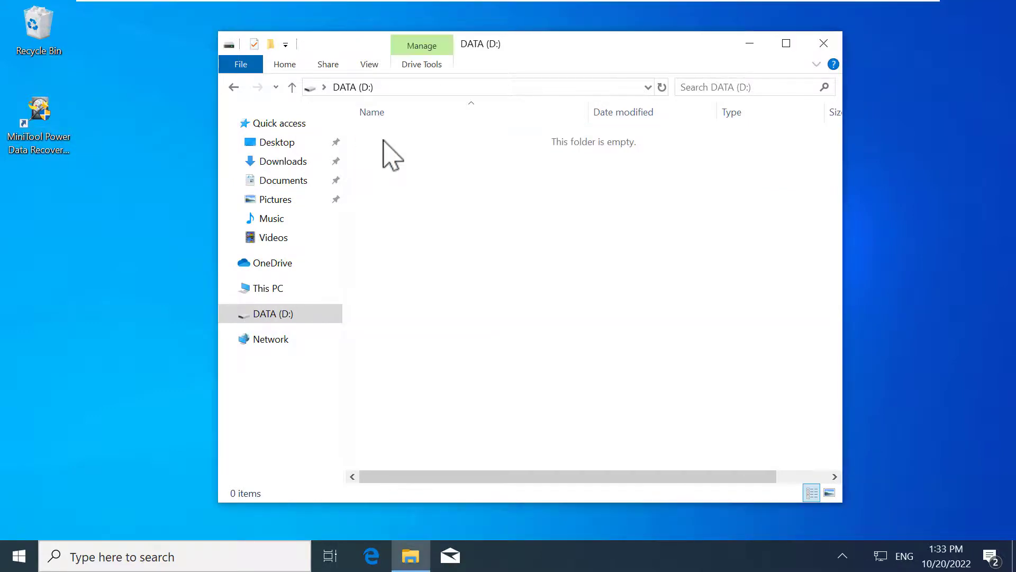
Empty the Recycle Bin, confirming the permanent deletion, and close the File Explorer window
right_click(44, 27)
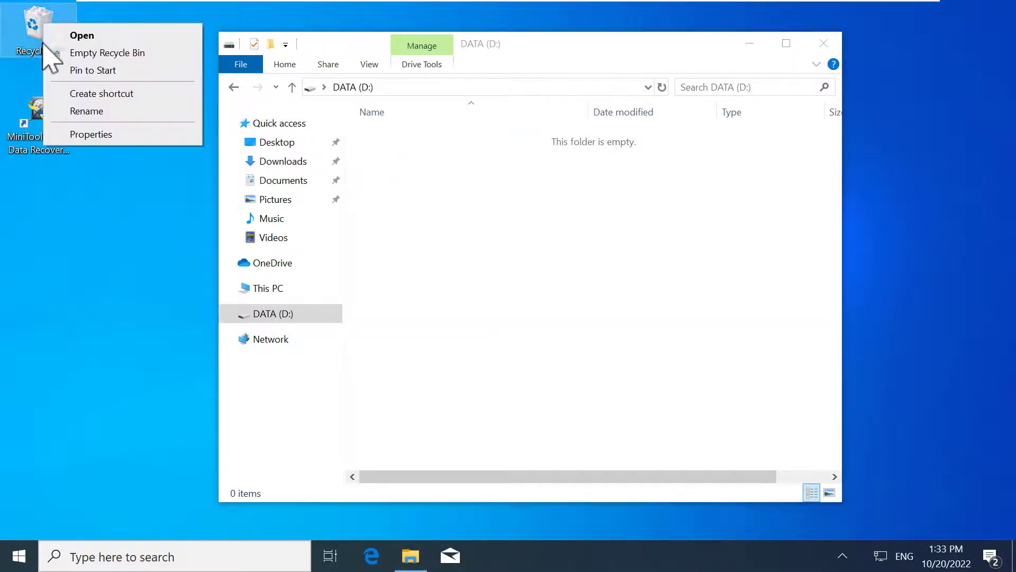
left_click(68, 53)
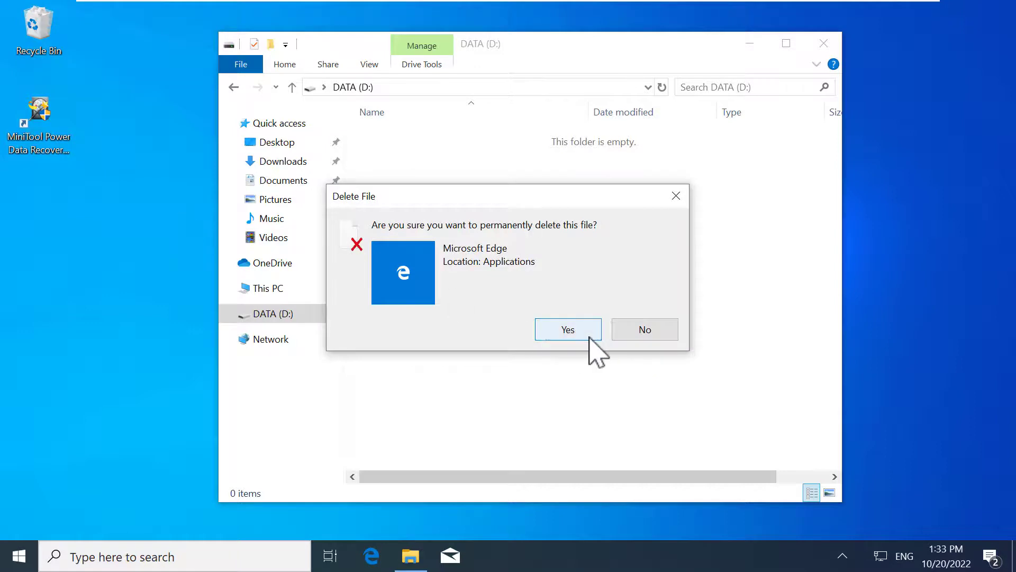
left_click(566, 333)
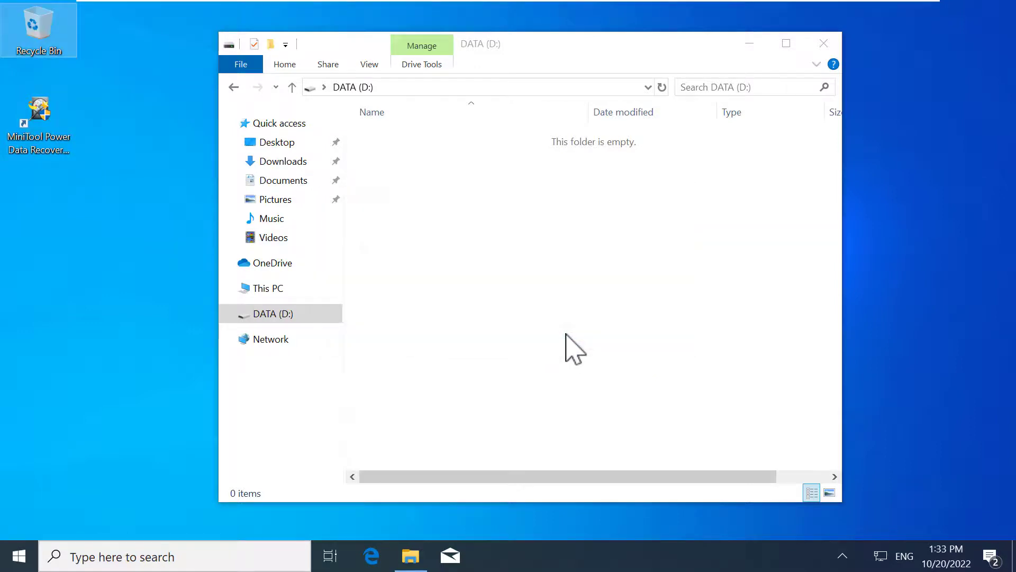
left_click(824, 43)
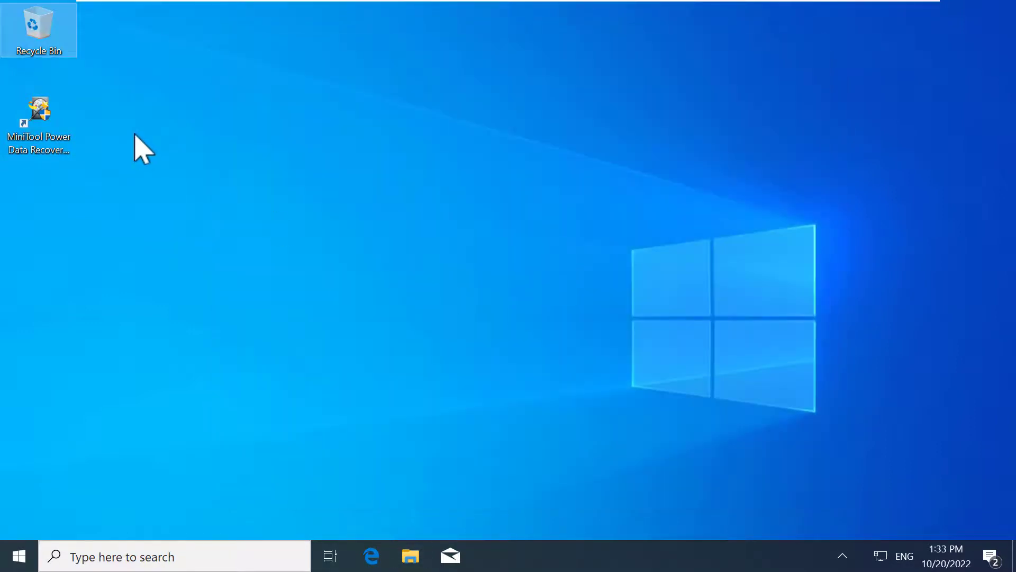
Launch MiniTool Power Data Recovery from the desktop and allow it to make changes to the device
left_click(32, 127)
double_click(30, 122)
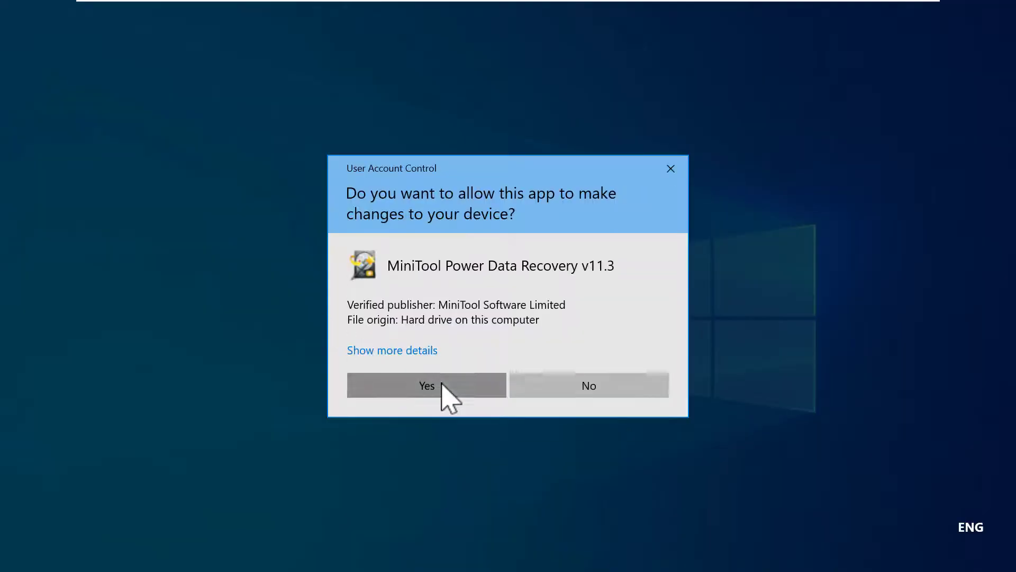
left_click(442, 385)
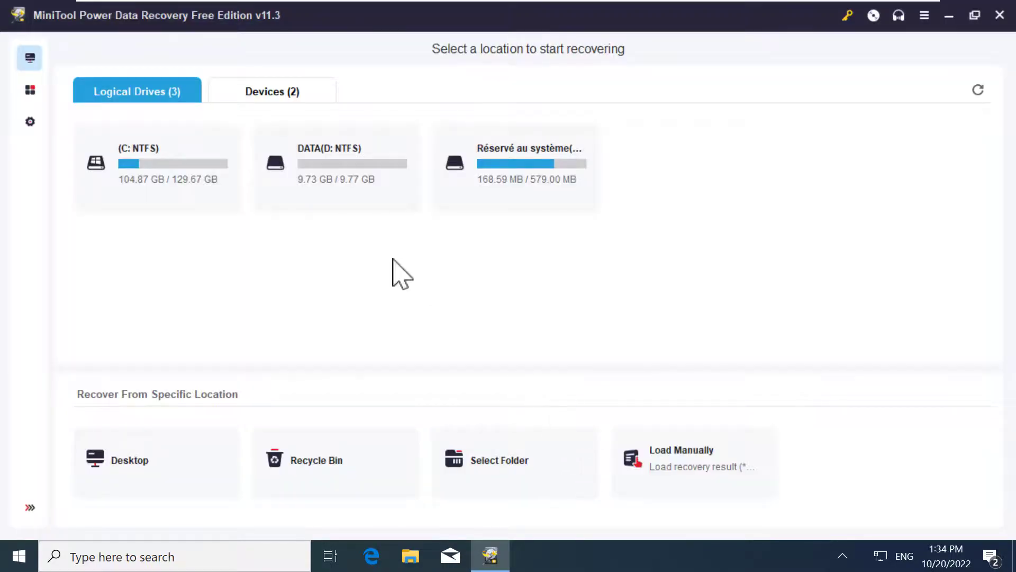
Scan the DATA (D: NTFS) drive for recoverable files and browse its Existing Files and Deleted Files folders
mouse_move(310, 135)
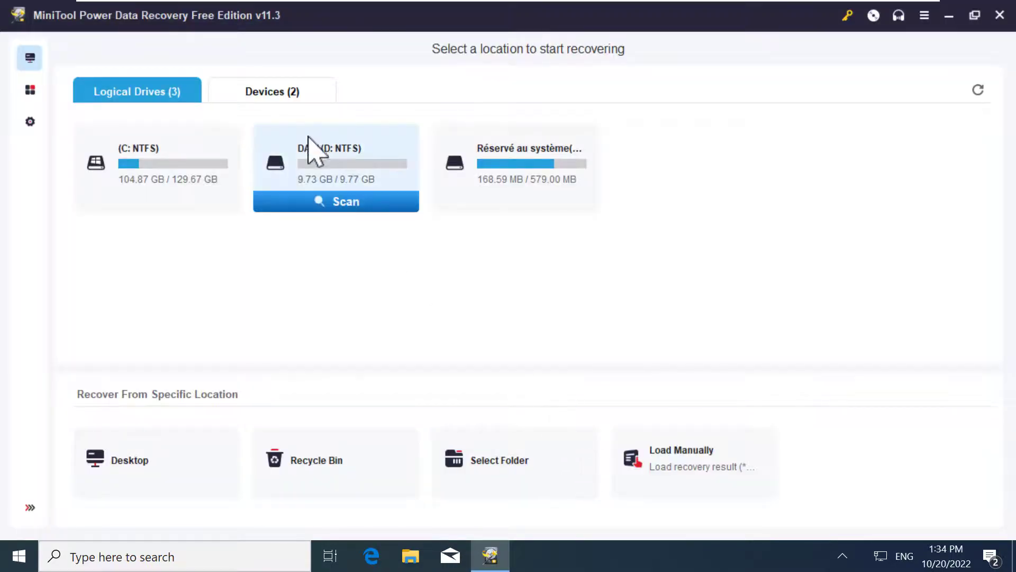
left_click(342, 204)
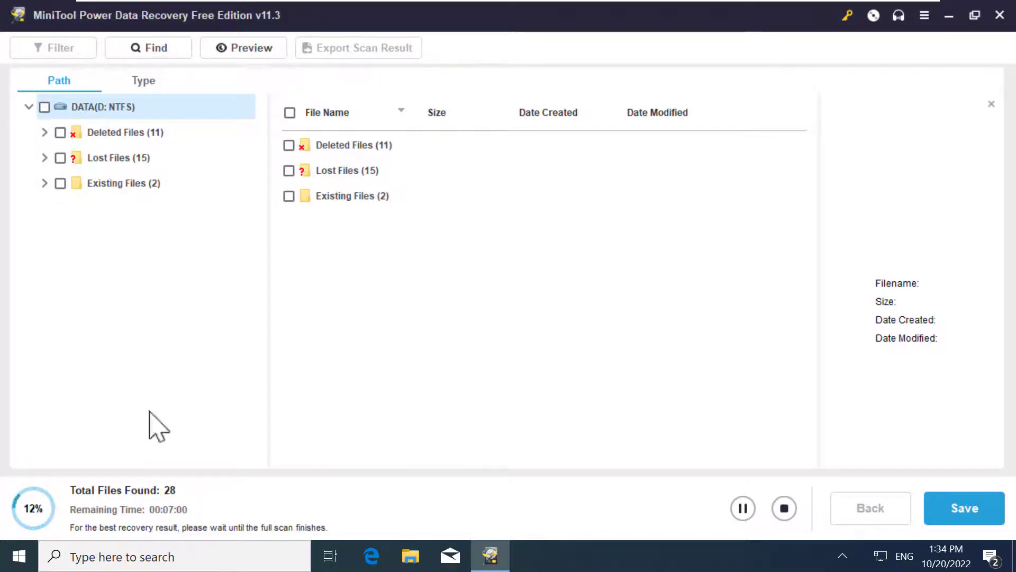
left_click(135, 185)
left_click(103, 107)
double_click(335, 147)
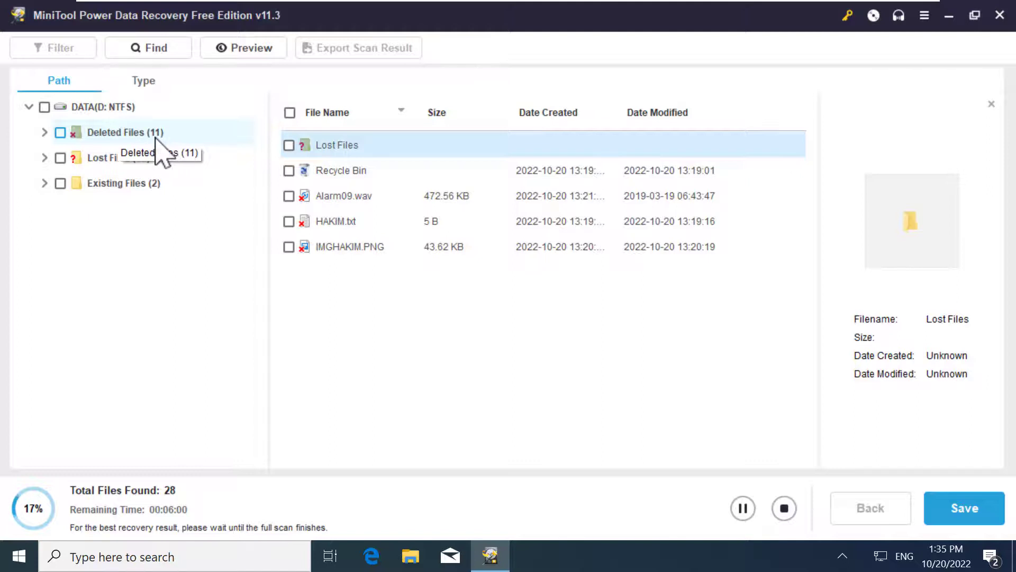
double_click(121, 133)
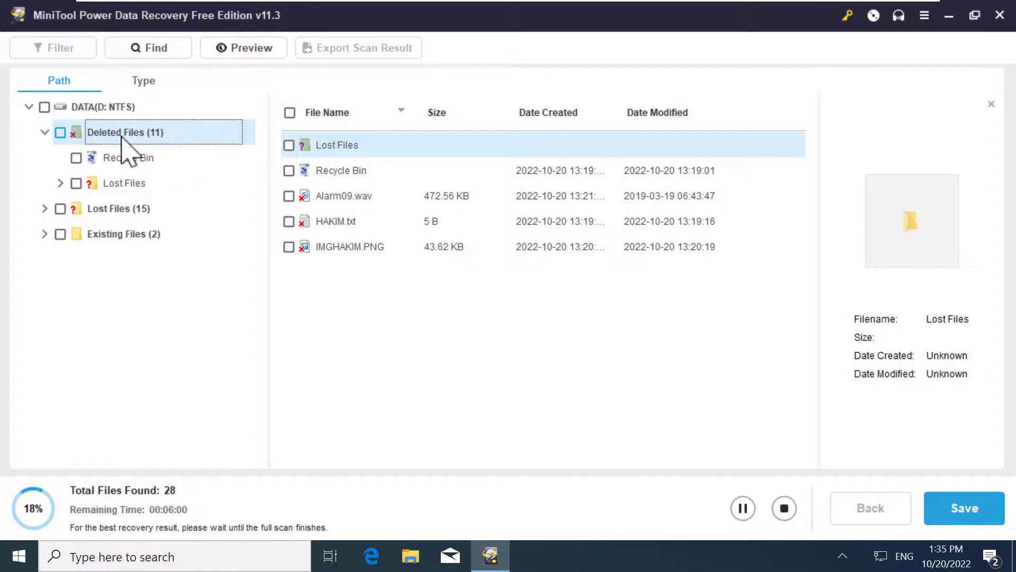
double_click(121, 133)
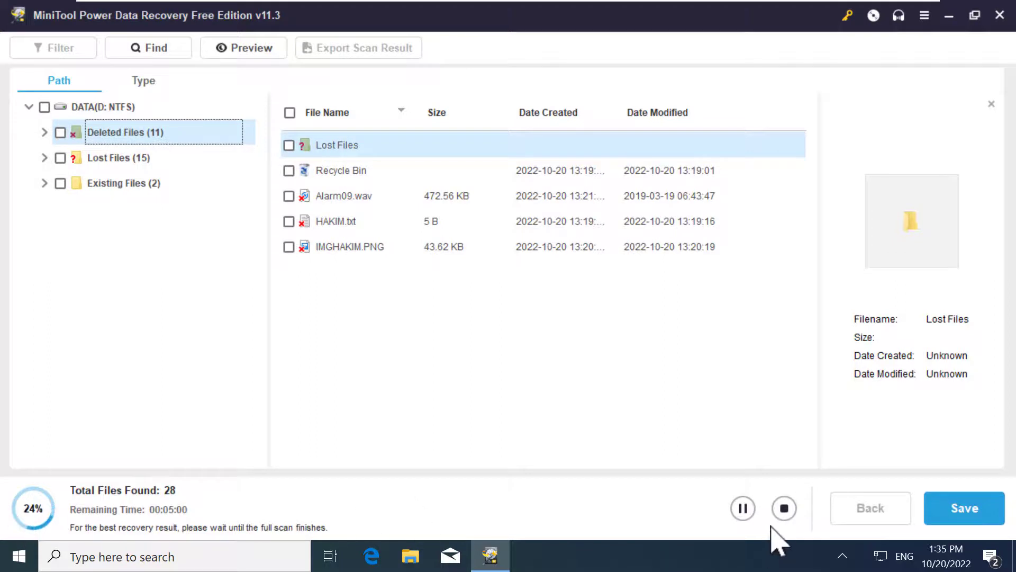
Stop the running scan and look through the WAVE Sound and PNG Image folders under All RAW Files
left_click(785, 508)
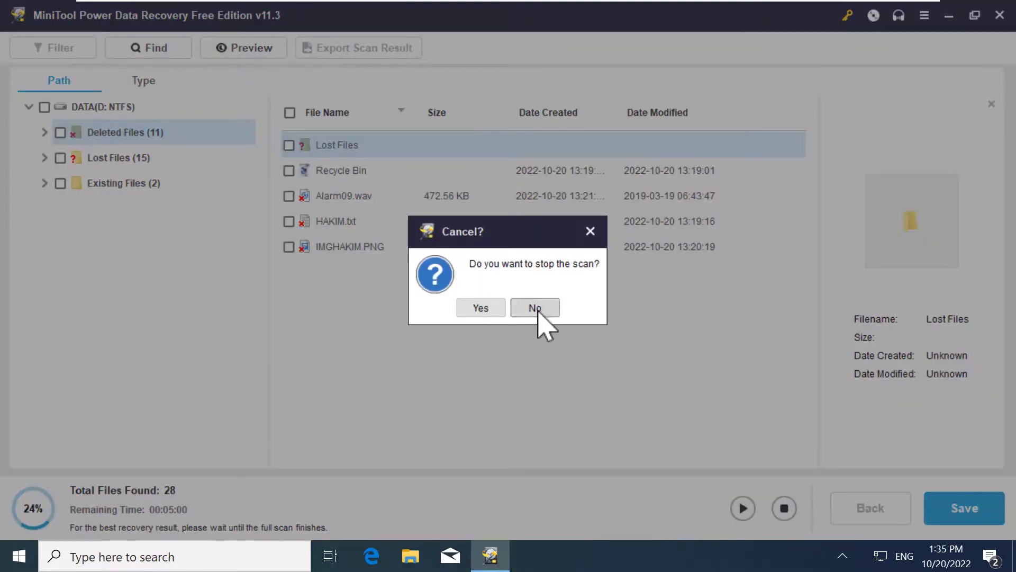
left_click(490, 309)
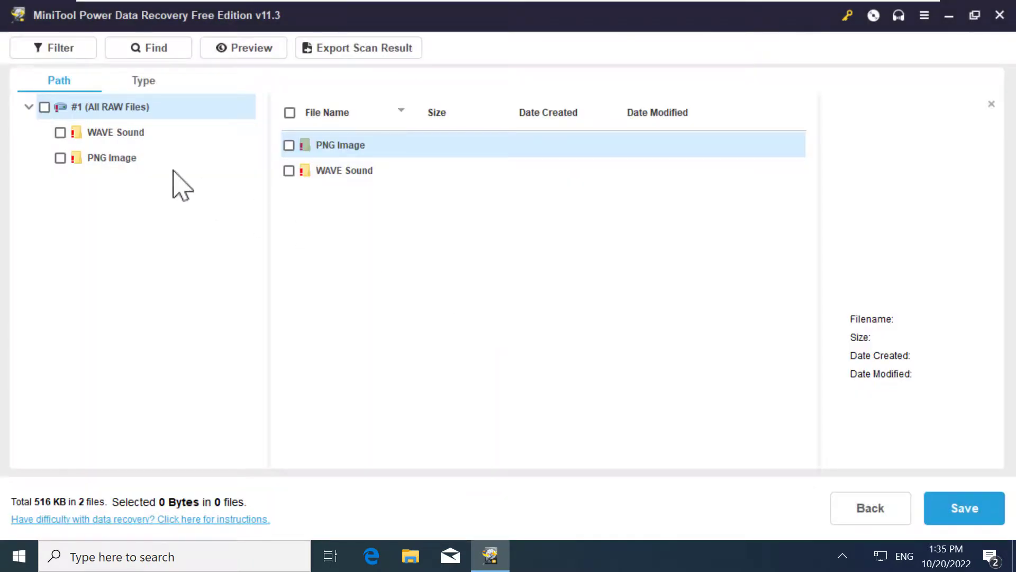
left_click(104, 136)
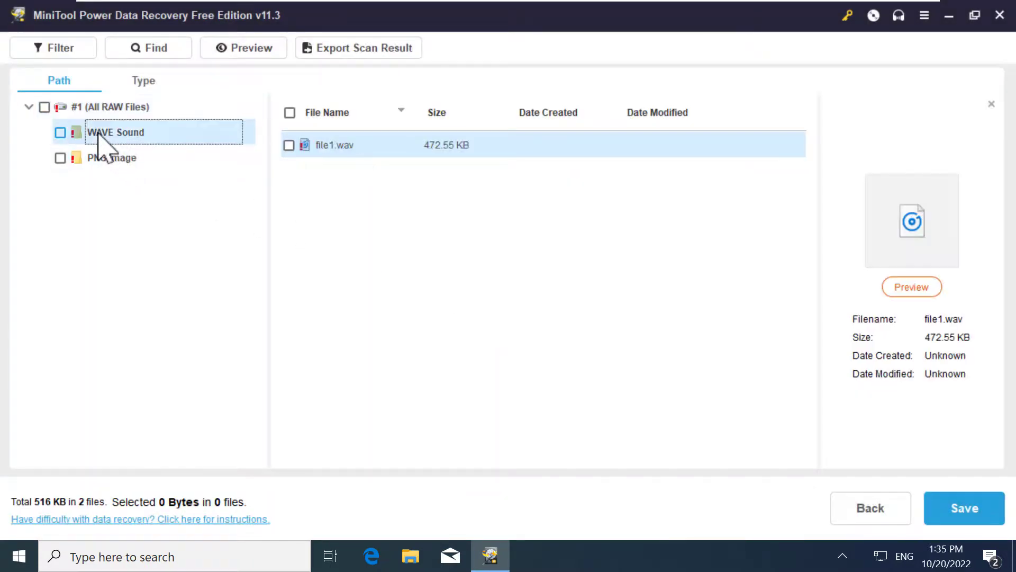
left_click(112, 159)
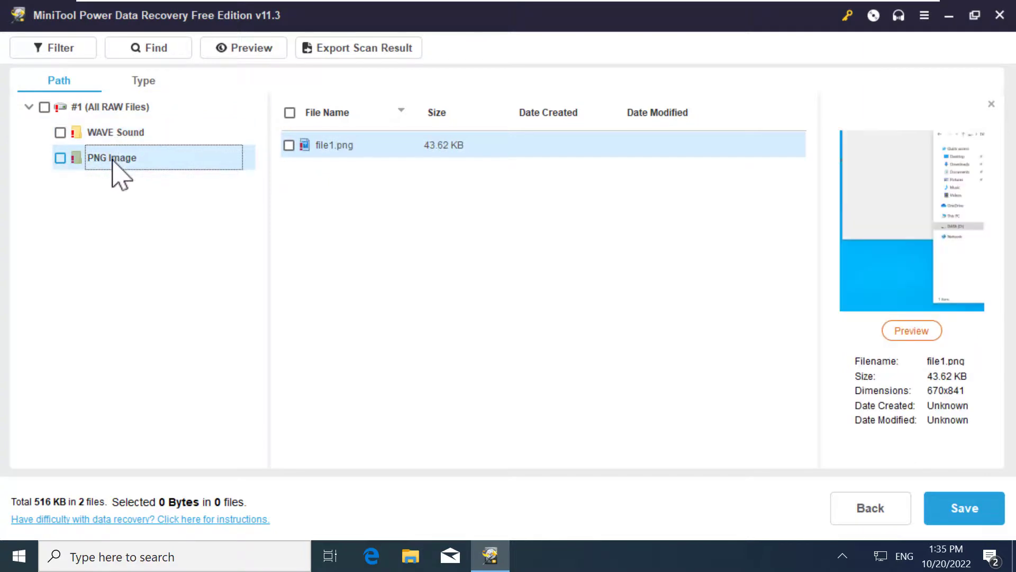
left_click(126, 133)
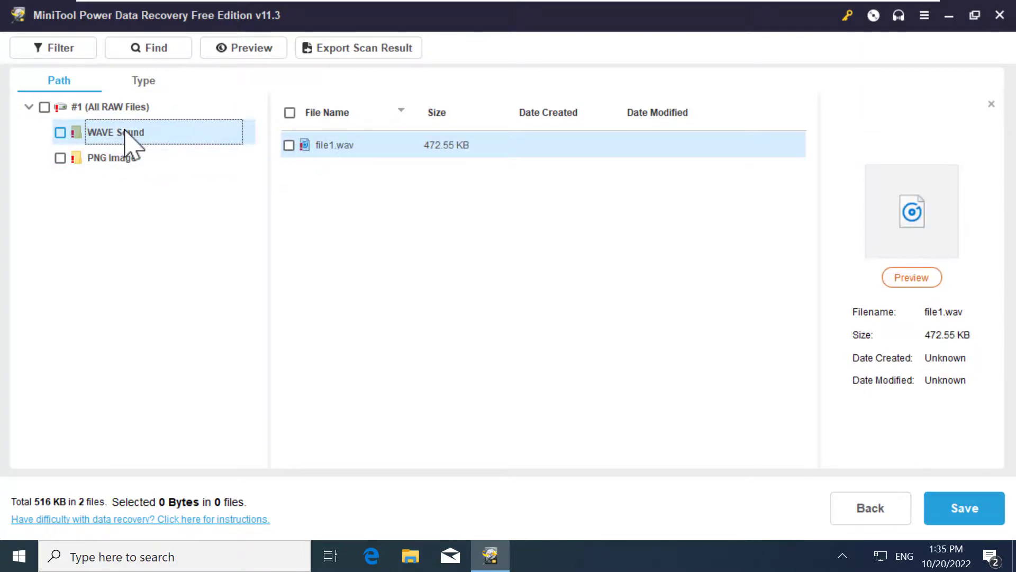
left_click(101, 109)
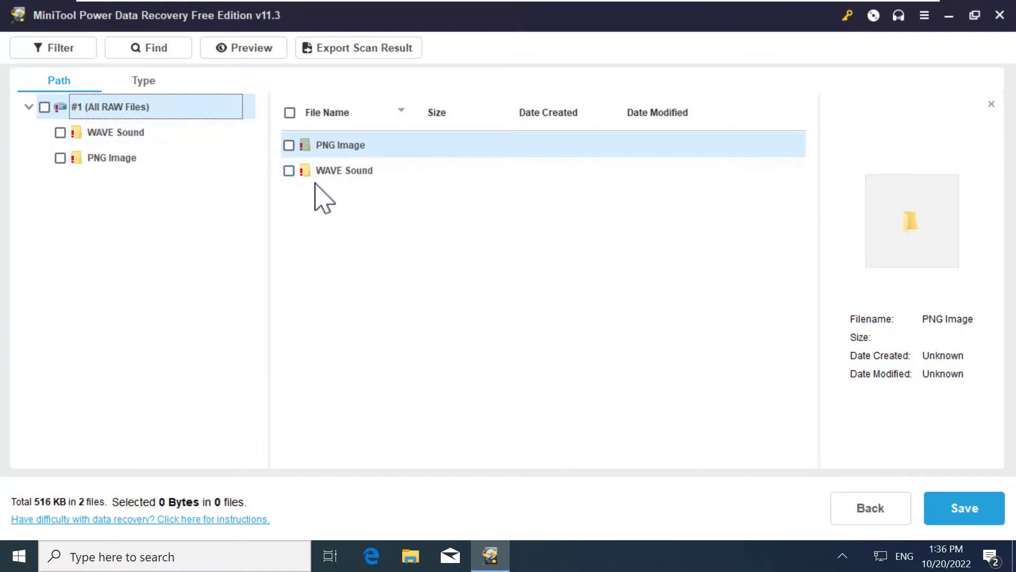
Recover file1.wav from the WAVE Sound folder to the Desktop folder inside the user's profile, and dismiss the completion notice
double_click(340, 173)
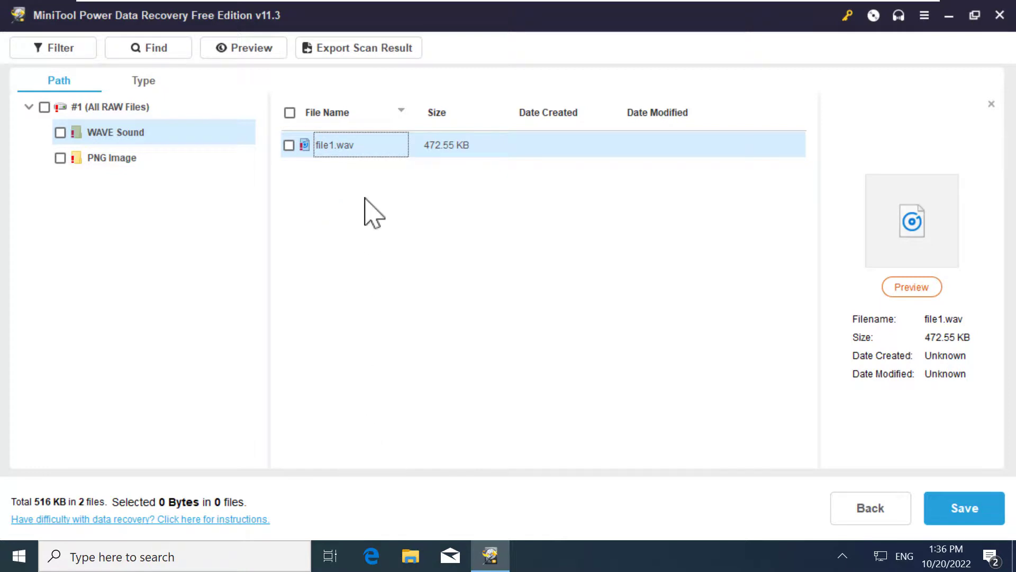
left_click(291, 146)
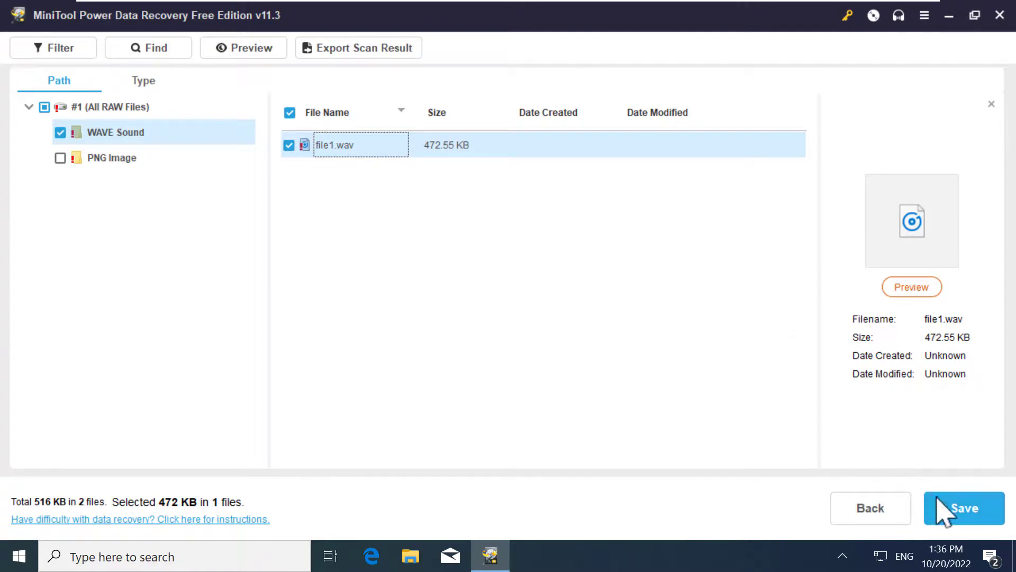
right_click(369, 149)
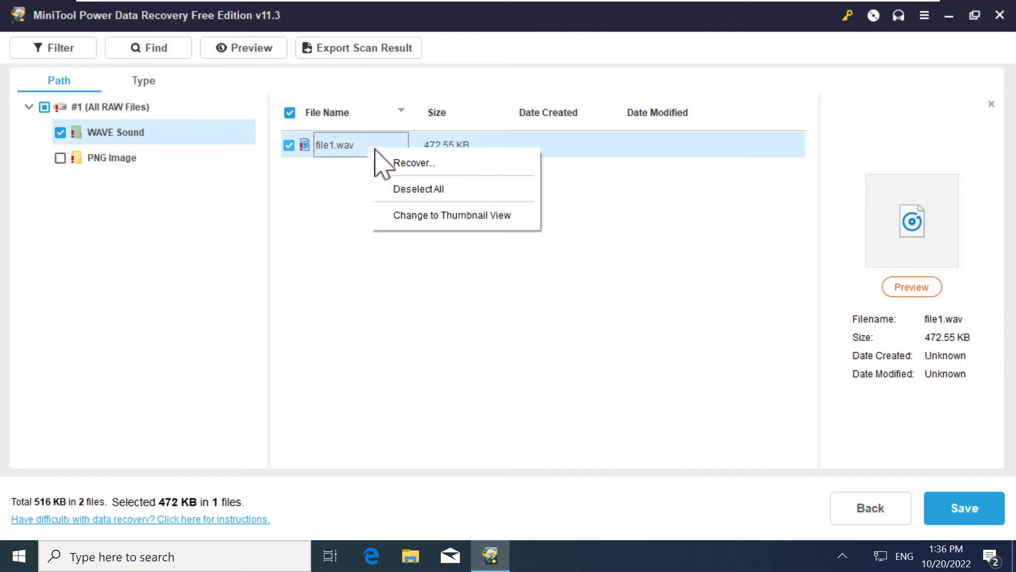
left_click(437, 169)
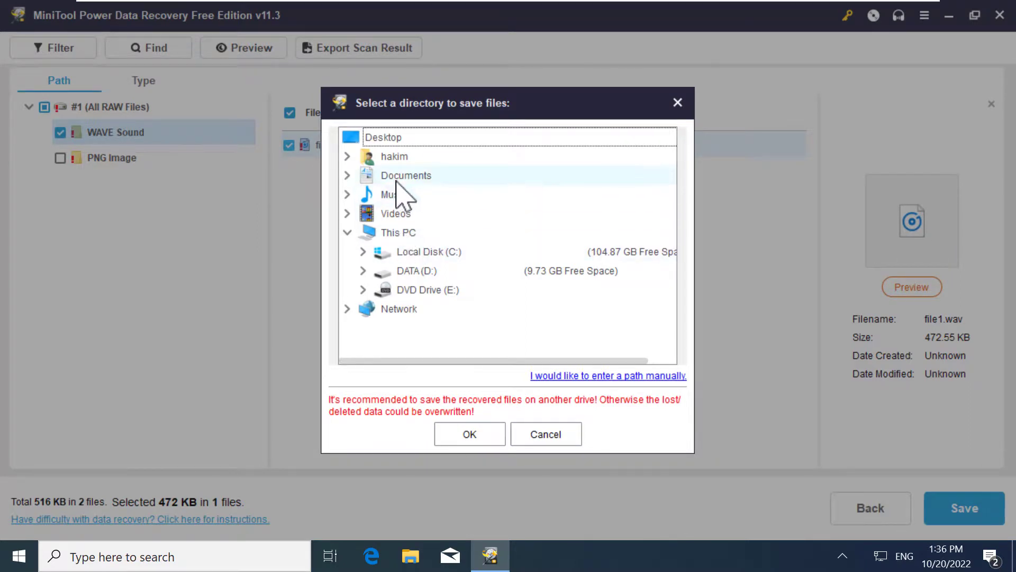
left_click(347, 156)
left_click(411, 215)
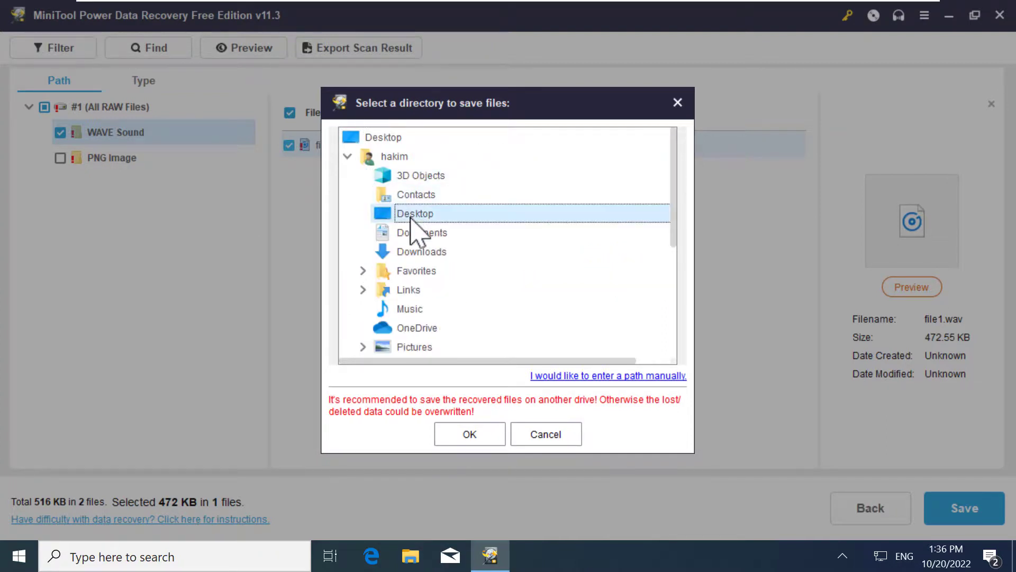
left_click(483, 437)
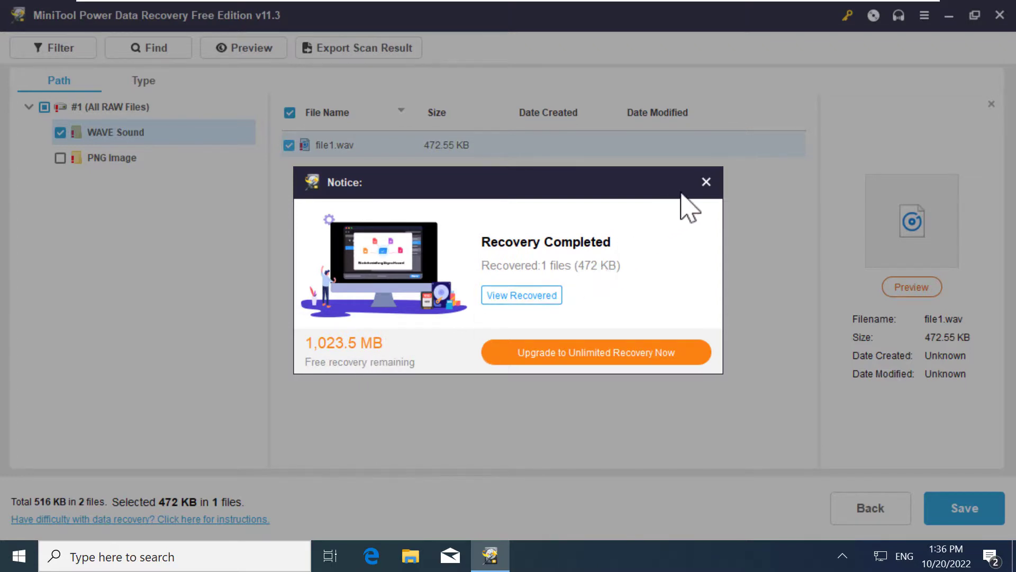
left_click(705, 184)
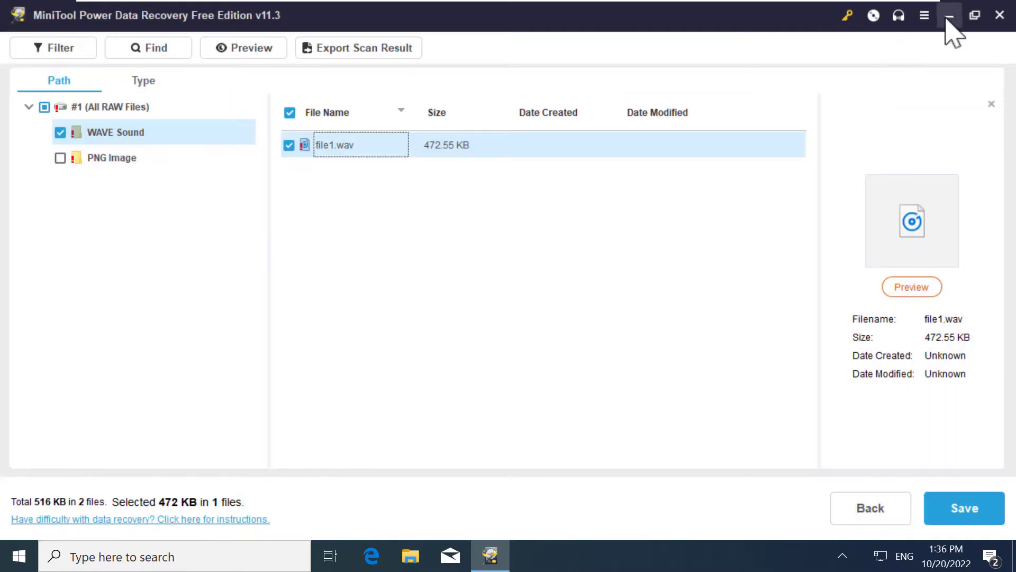
Minimize the recovery program, move the recovered file1 away from the other desktop icons, and restore the program window
left_click(950, 16)
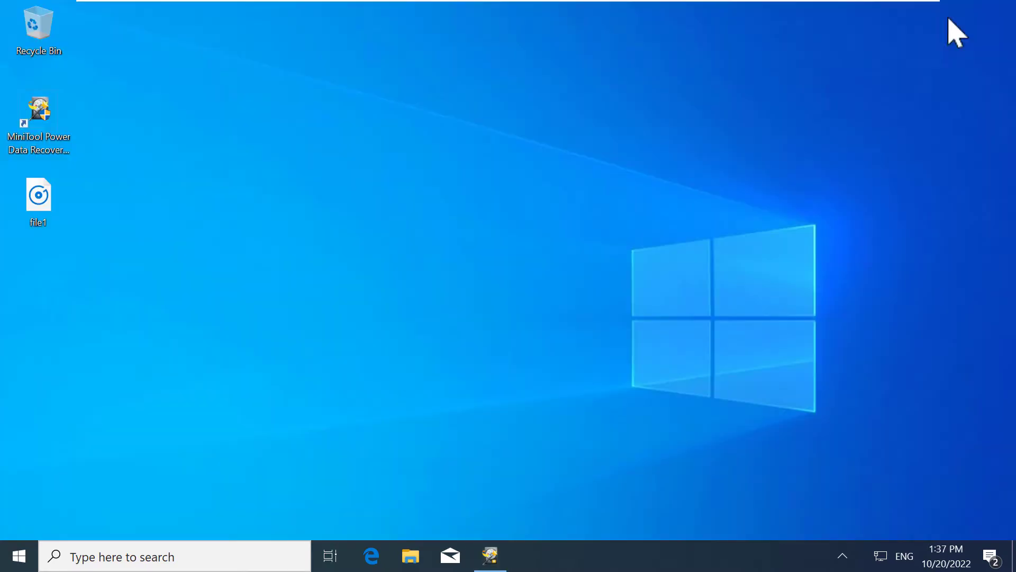
left_click_drag(35, 202, 190, 117)
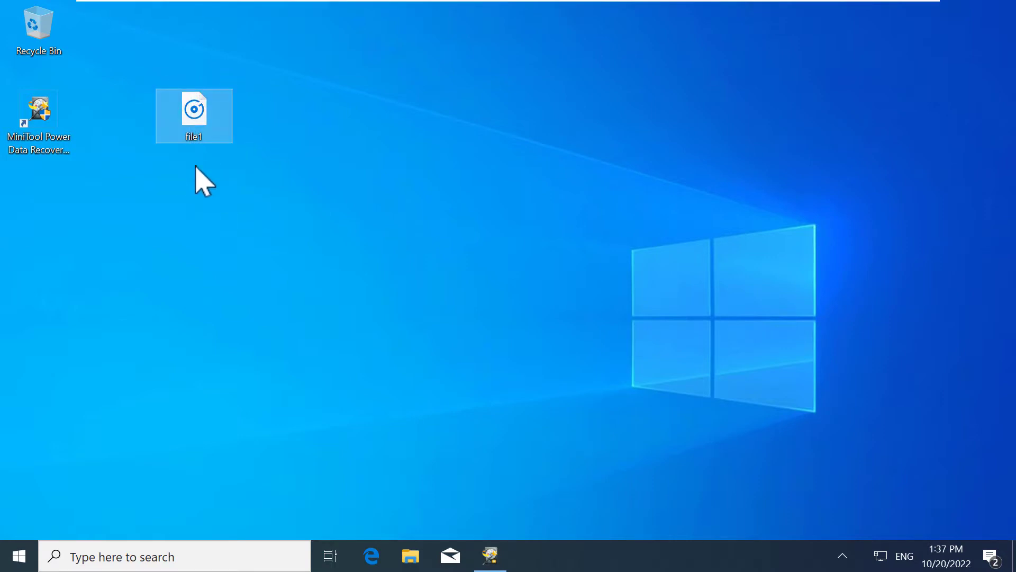
mouse_move(200, 117)
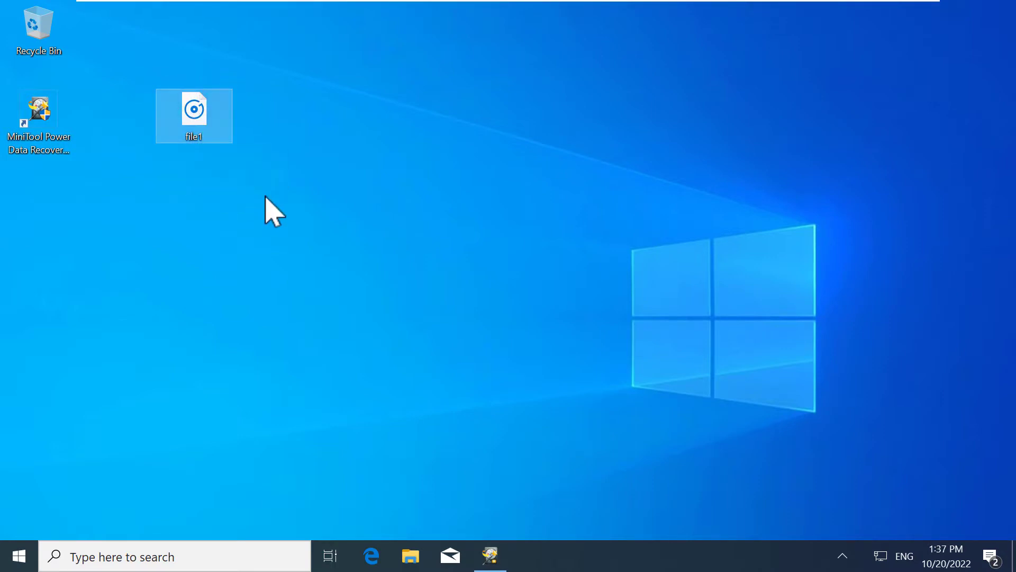
left_click(491, 555)
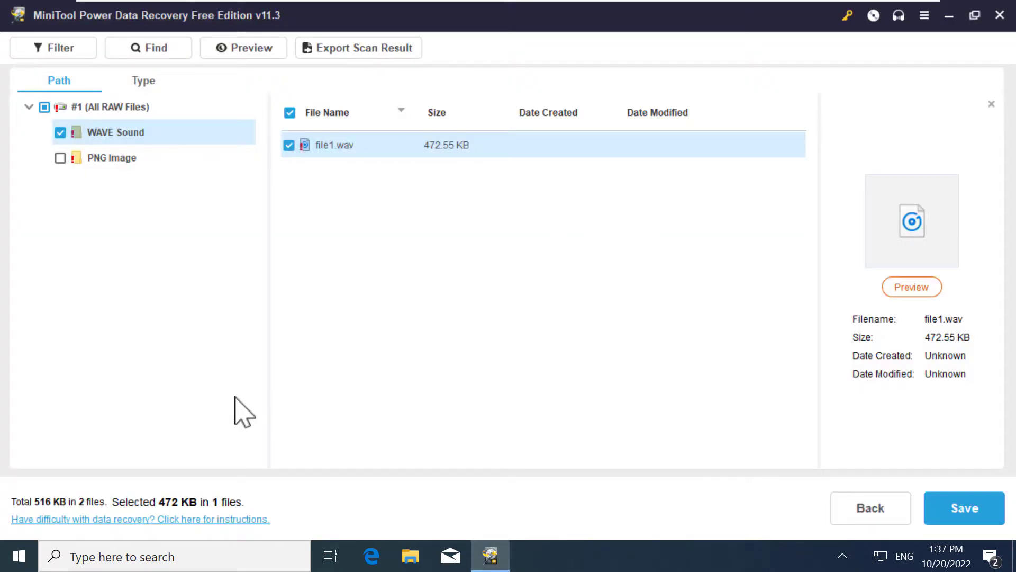
Check the recovered file1 on the desktop once more and return to MiniTool Power Data Recovery
left_click(949, 18)
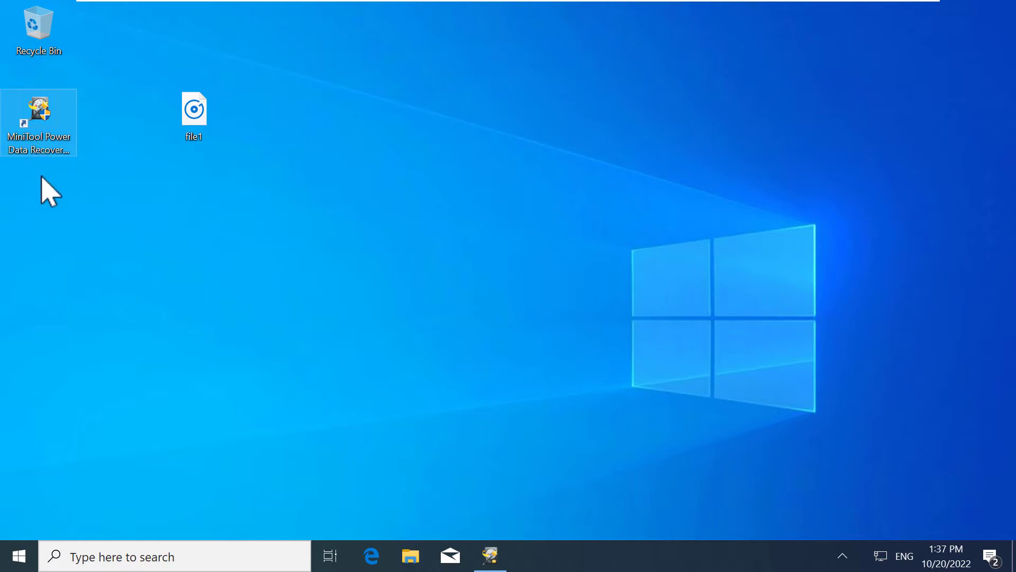
left_click(82, 231)
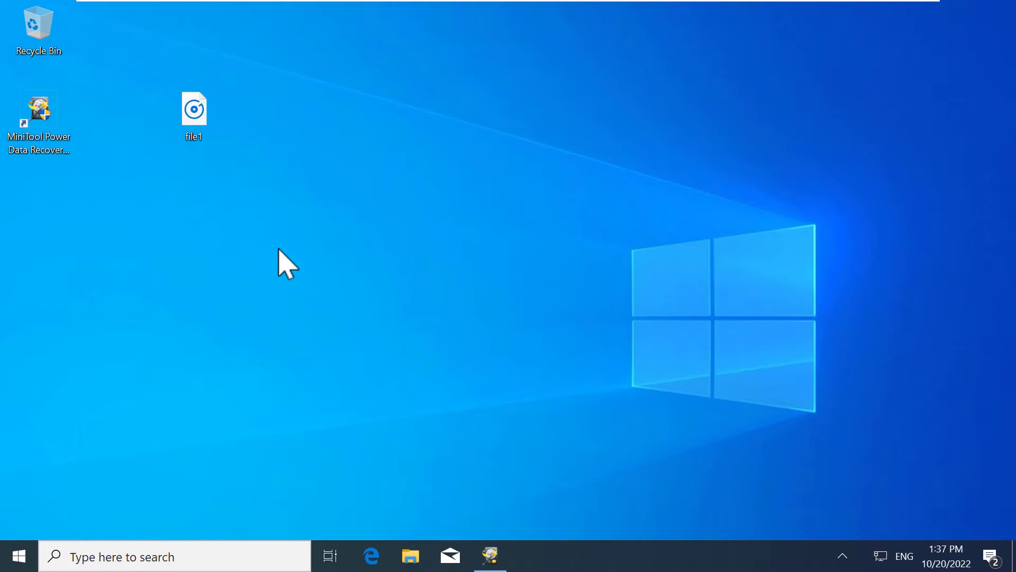
left_click(491, 556)
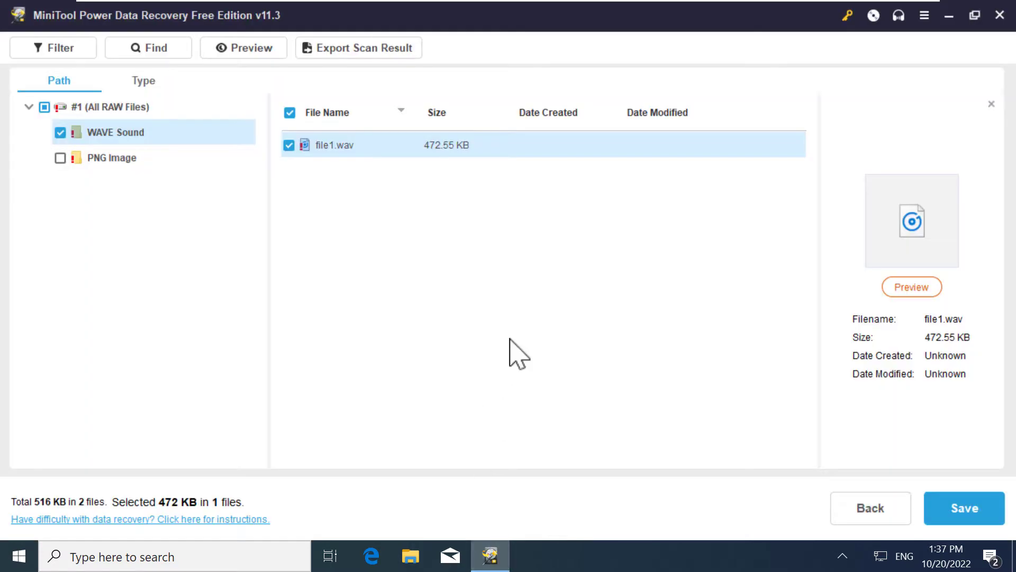